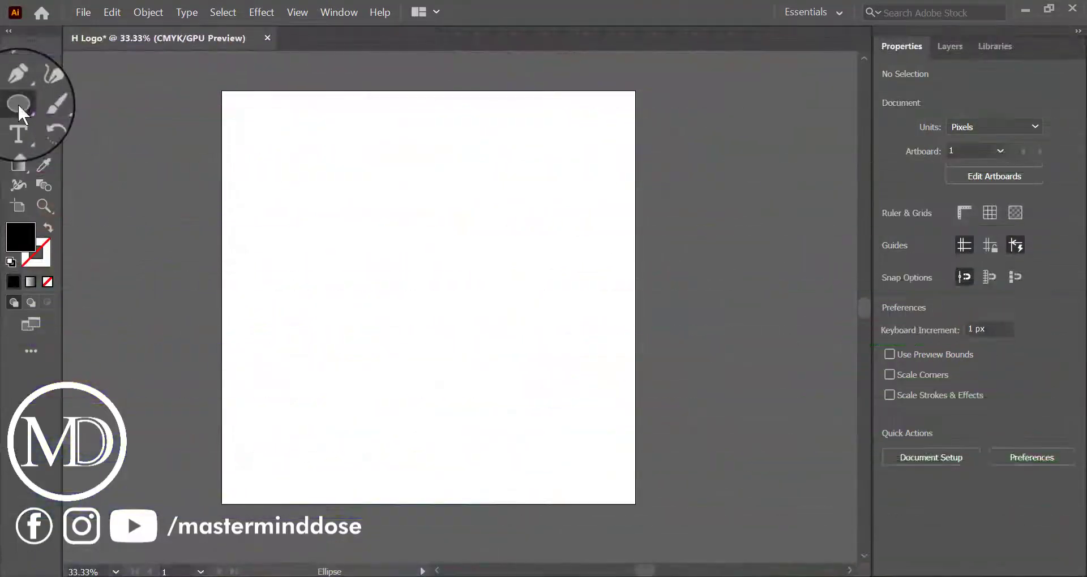
Draw a 795 × 795 px circle on the artboard with the Ellipse tool.
{"action": "left_click", "coordinate": [18, 104]}
{"action": "left_click", "coordinate": [381, 247]}
{"action": "type", "text": "7"}
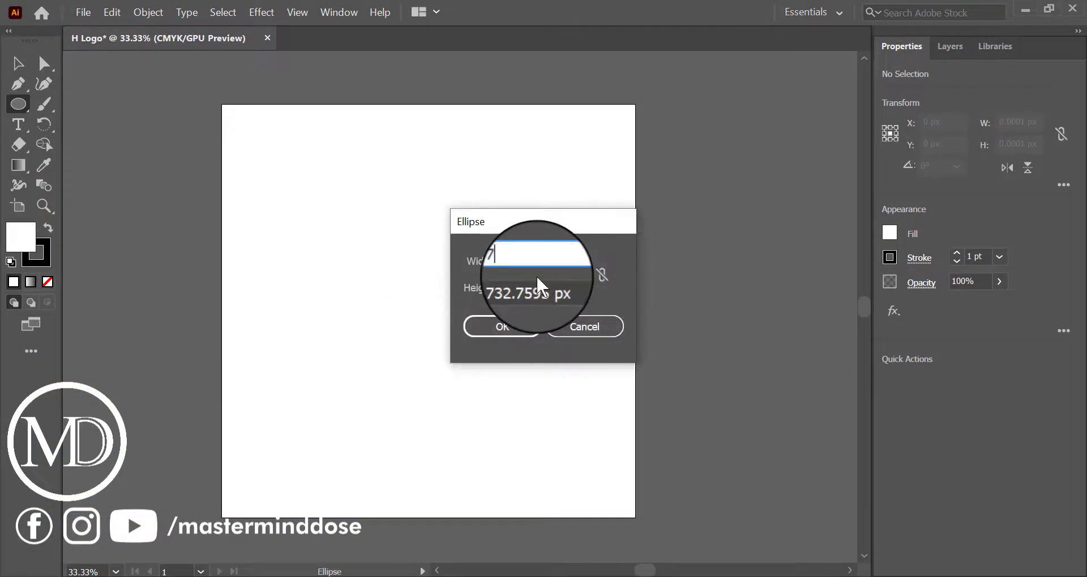
{"action": "type", "text": "95"}
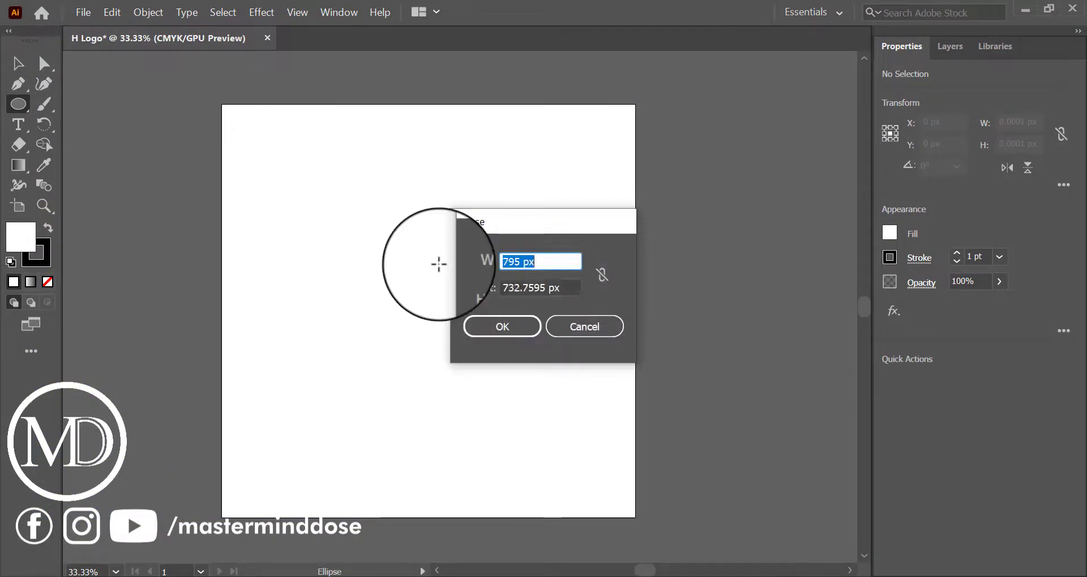
{"action": "key", "text": "Tab"}
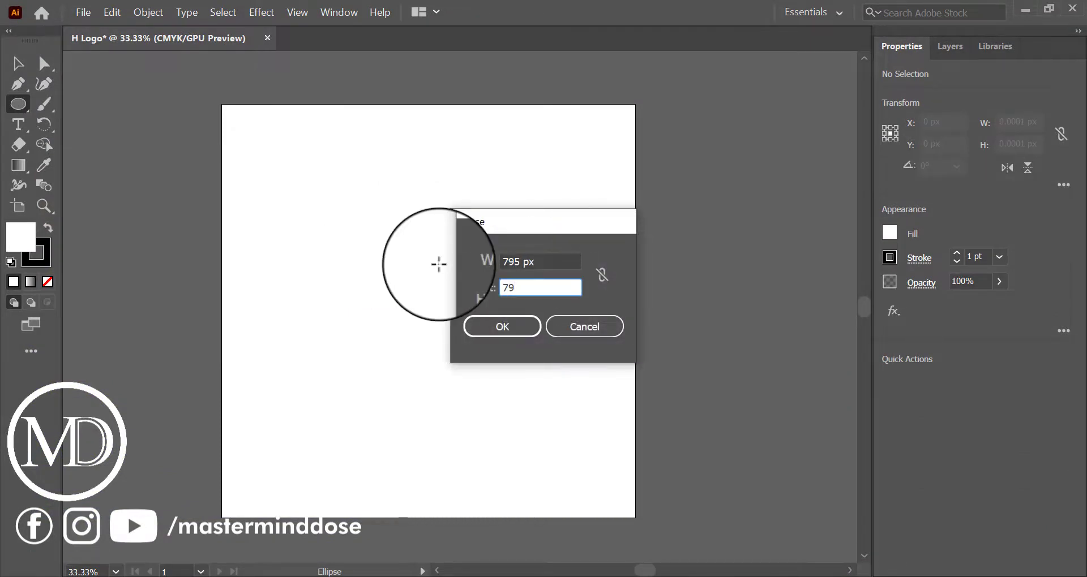
{"action": "key", "text": "Return"}
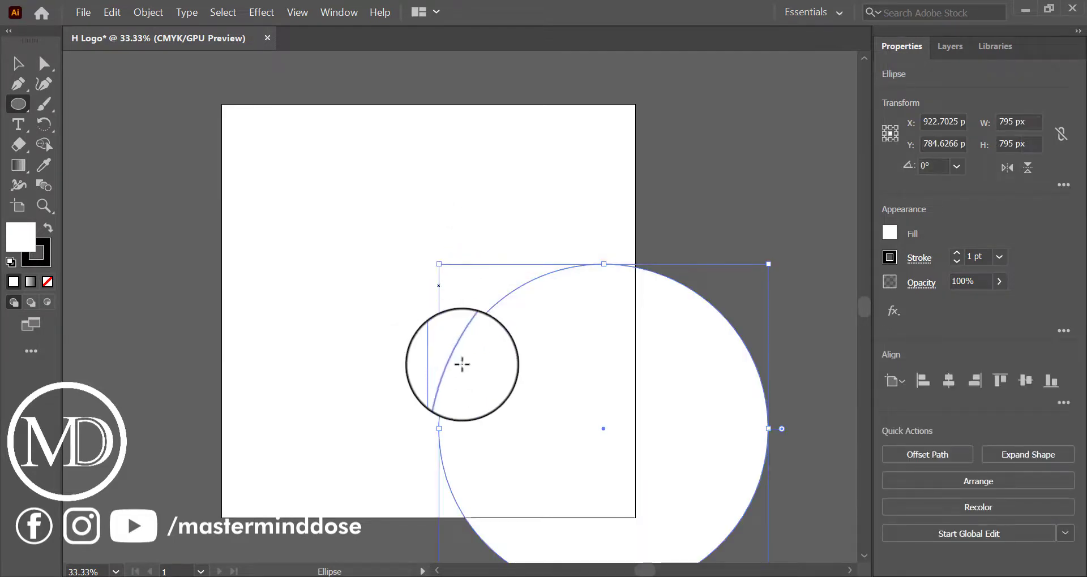
Centre the circle on the artboard and set its fill to None.
{"action": "left_click", "coordinate": [19, 65]}
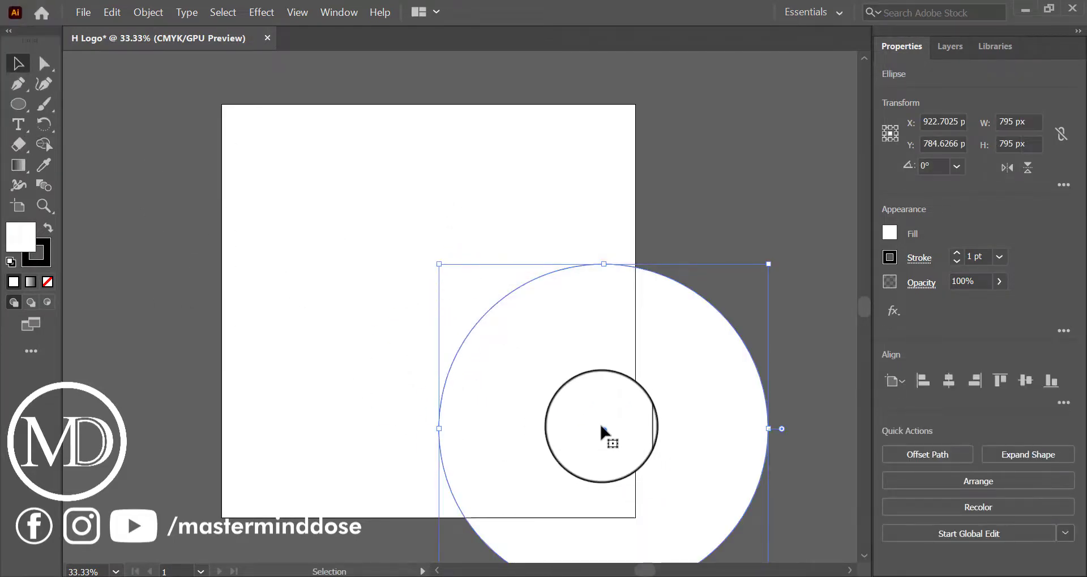
{"action": "left_click_drag", "start_coordinate": [604, 430], "coordinate": [456, 315]}
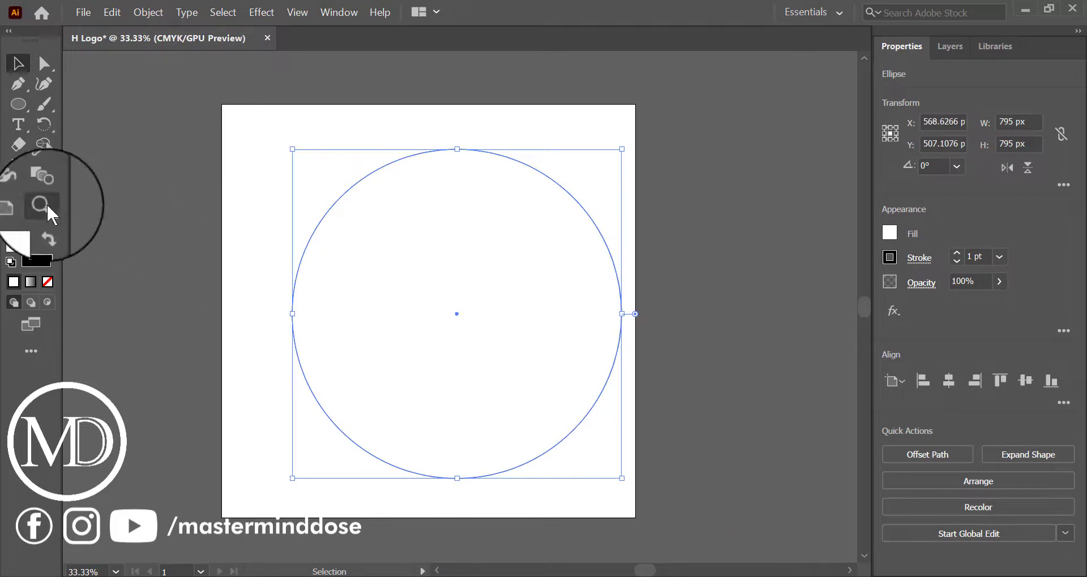
{"action": "left_click", "coordinate": [47, 281]}
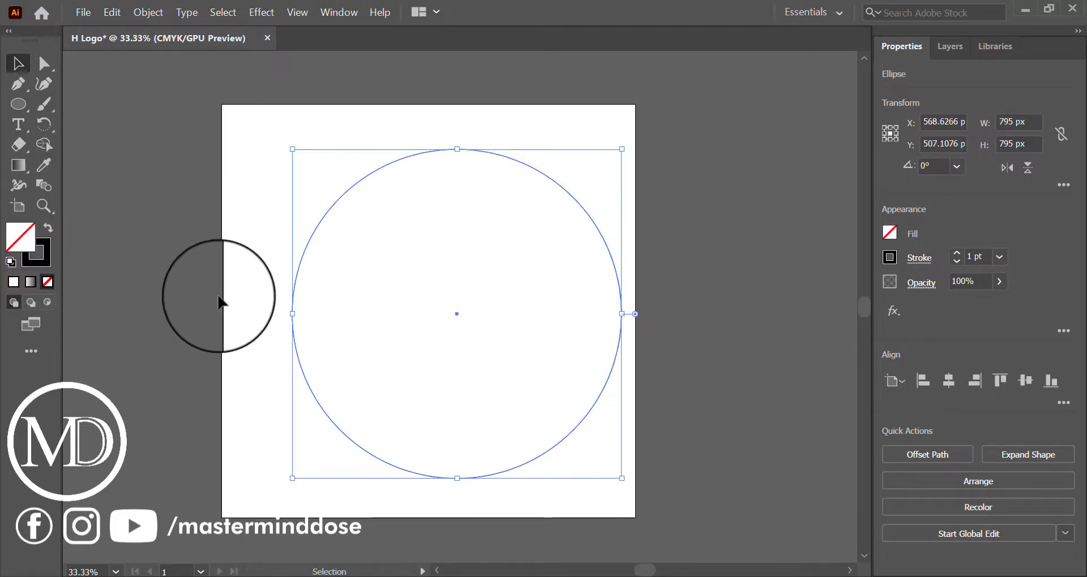
{"action": "left_click", "coordinate": [495, 337]}
{"action": "left_click", "coordinate": [620, 333]}
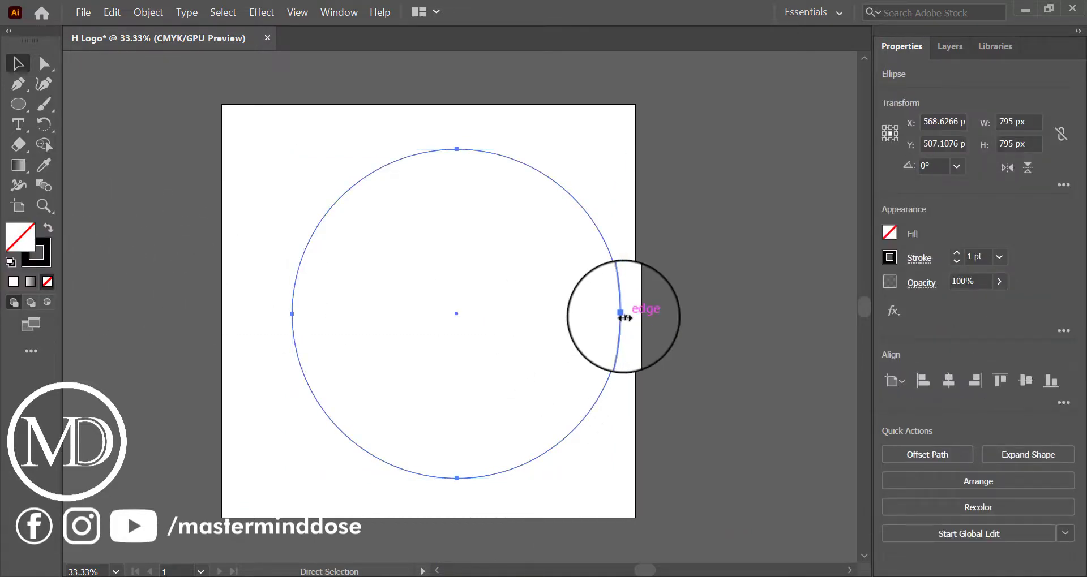
Paste a copy of the circle in front and resize it to 685 × 685 px.
{"action": "left_click", "coordinate": [107, 13]}
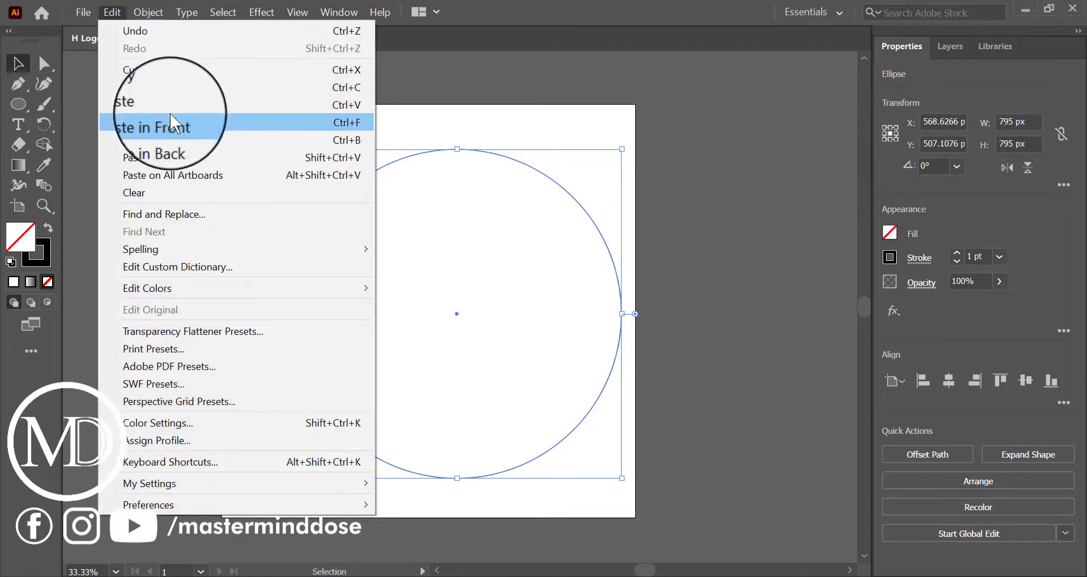
{"action": "left_click", "coordinate": [154, 88]}
{"action": "left_click", "coordinate": [116, 13]}
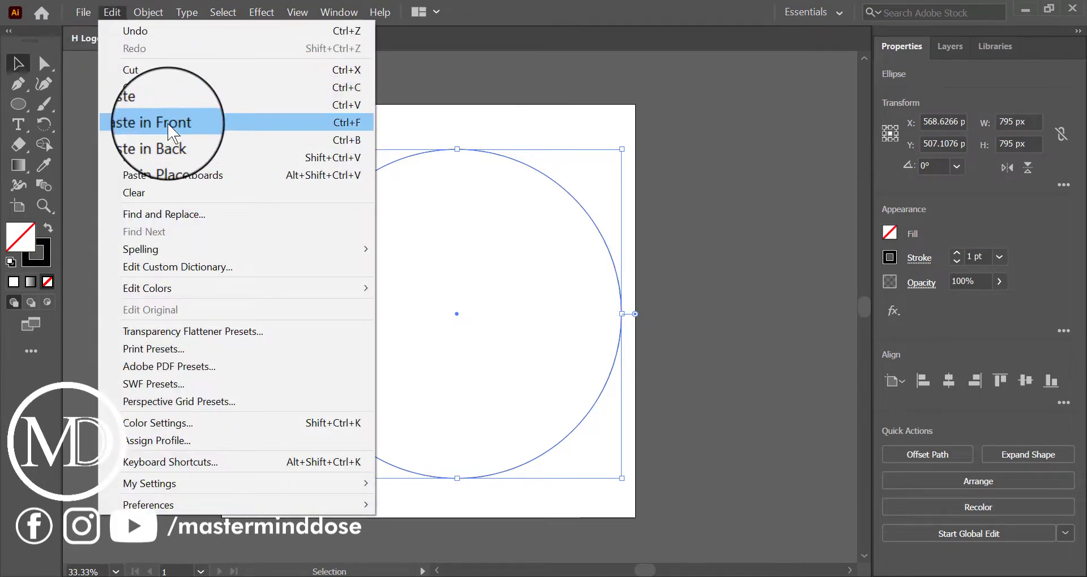
{"action": "left_click", "coordinate": [170, 122]}
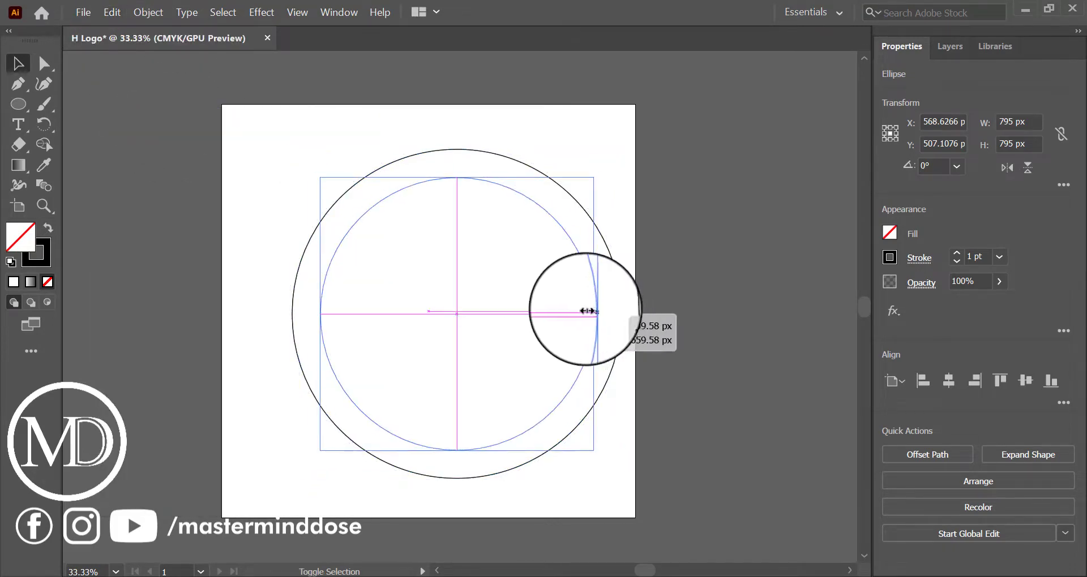
{"action": "left_click_drag", "start_coordinate": [621, 315], "coordinate": [583, 314]}
{"action": "double_click", "coordinate": [1011, 122]}
{"action": "type", "text": "685"}
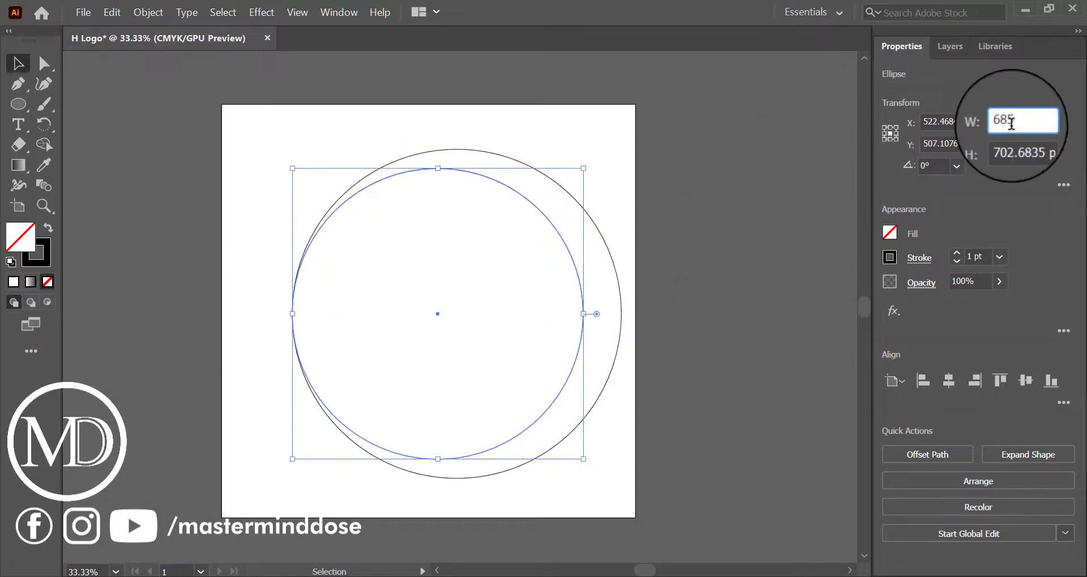
{"action": "key", "text": "Tab"}
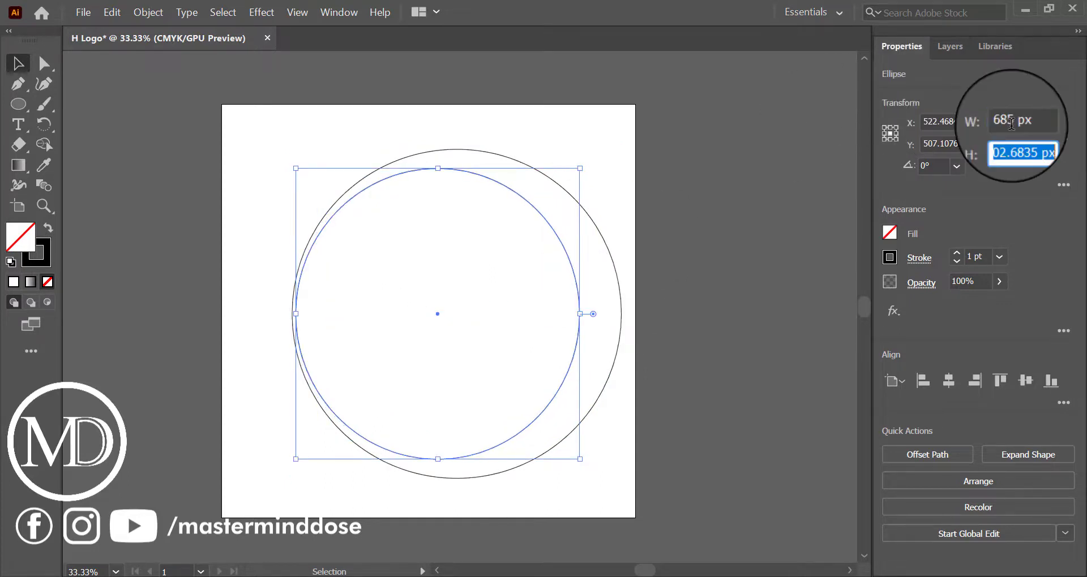
{"action": "type", "text": "5"}
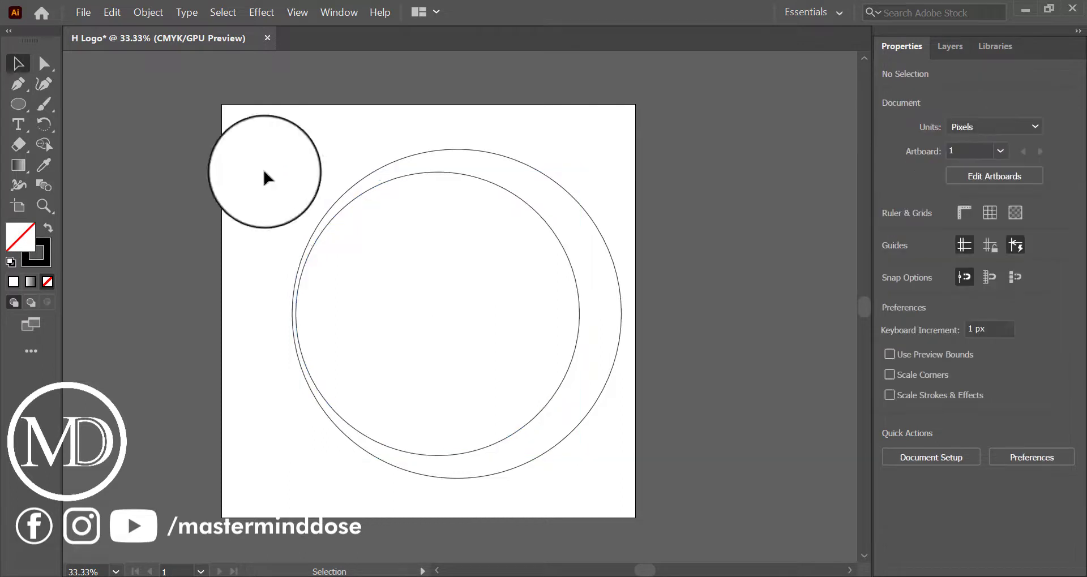
{"action": "left_click_drag", "start_coordinate": [262, 165], "coordinate": [432, 269]}
Horizontally centre the two circles and select the inner 685 px circle.
{"action": "left_click", "coordinate": [949, 380]}
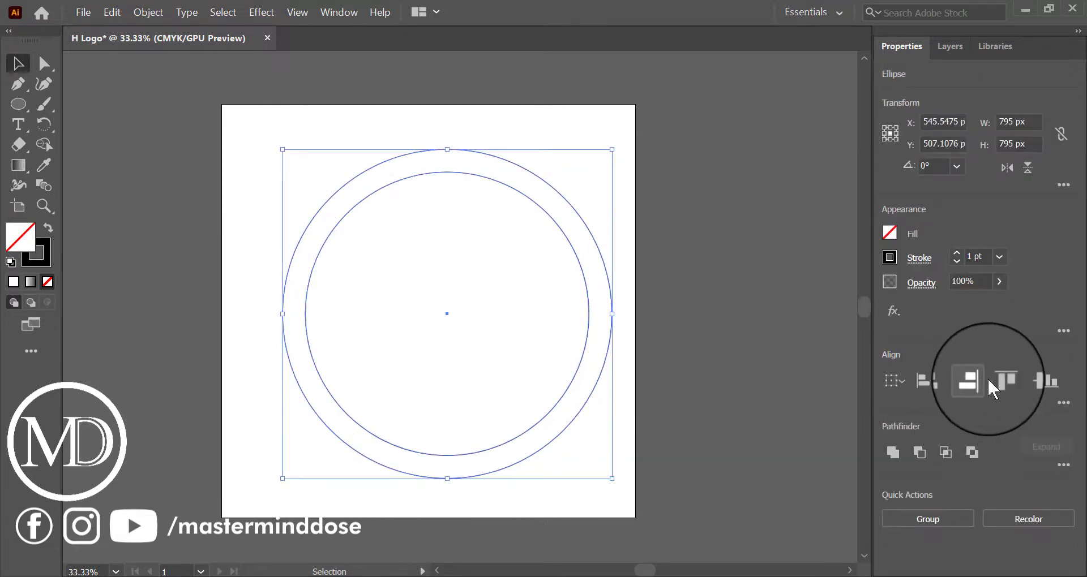
{"action": "left_click", "coordinate": [617, 328]}
{"action": "key", "text": "a"}
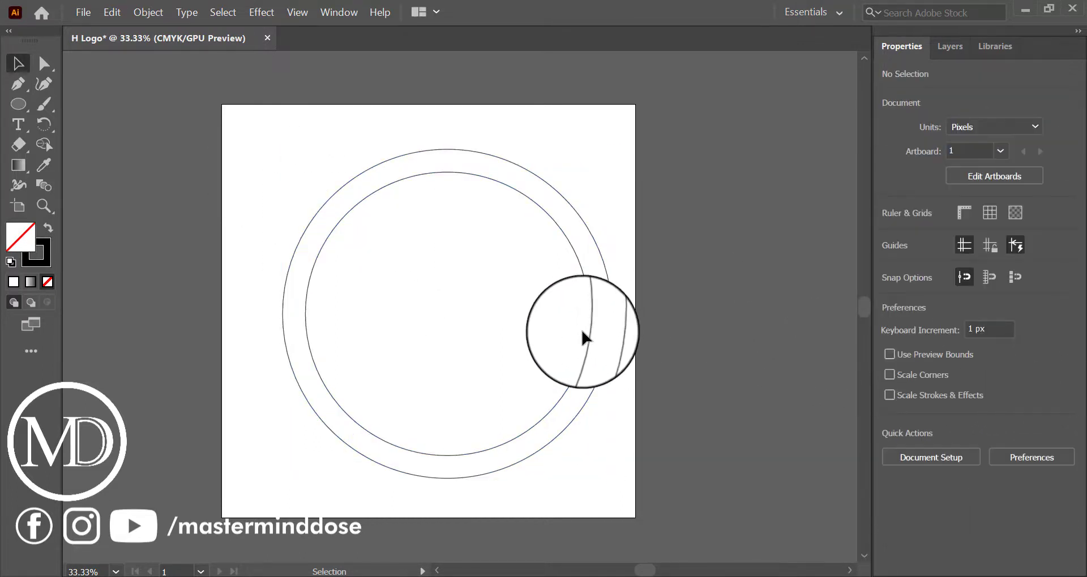
{"action": "left_click", "coordinate": [588, 332]}
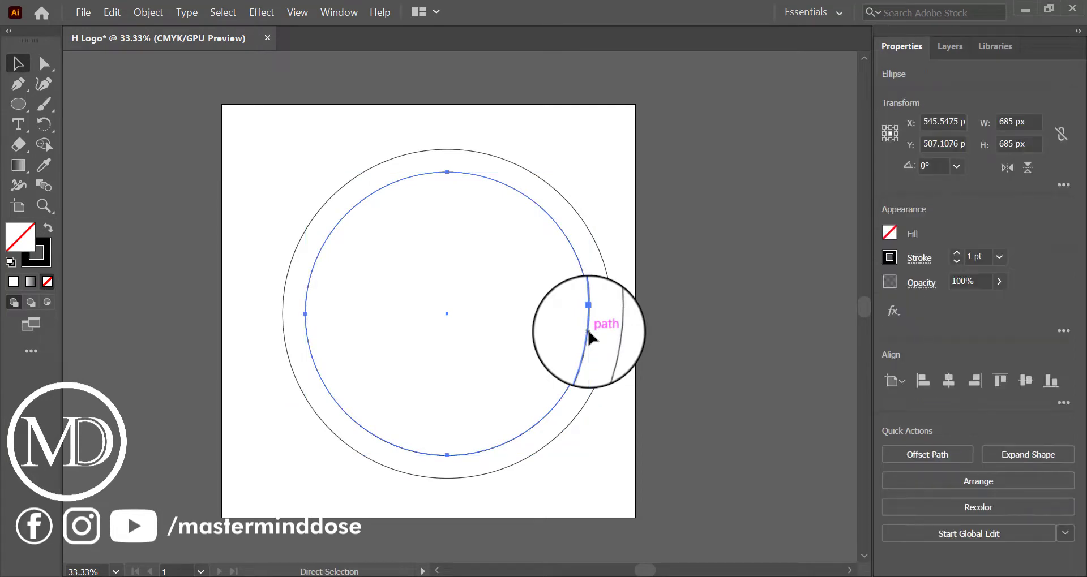
{"action": "key", "text": "v"}
Add a 622 × 622 px circle inside the 685 px one and select all three circles.
{"action": "left_click_drag", "start_coordinate": [588, 314], "coordinate": [560, 313]}
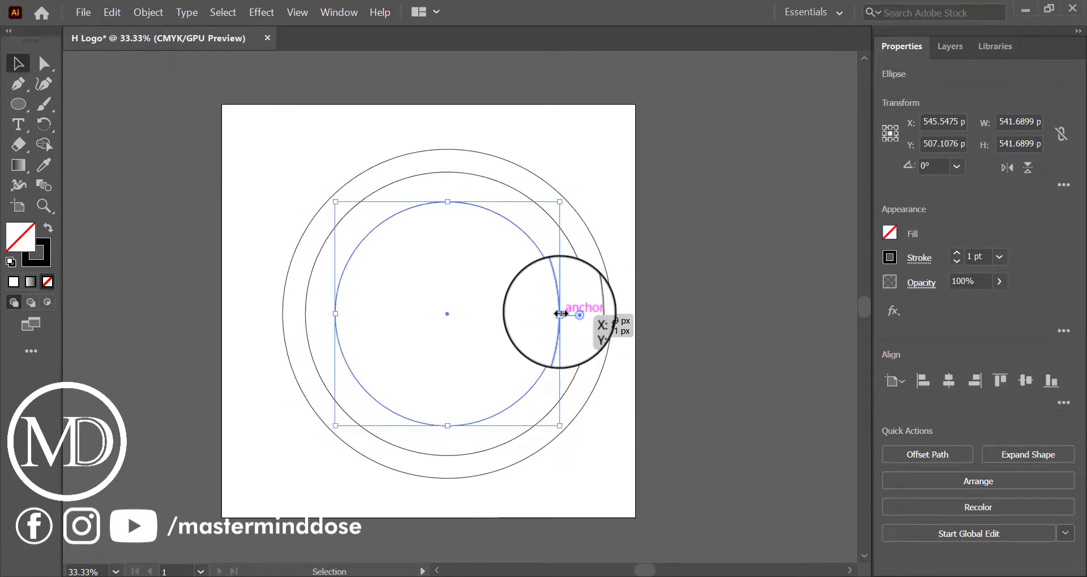
{"action": "left_click", "coordinate": [1000, 121]}
{"action": "type", "text": "622"}
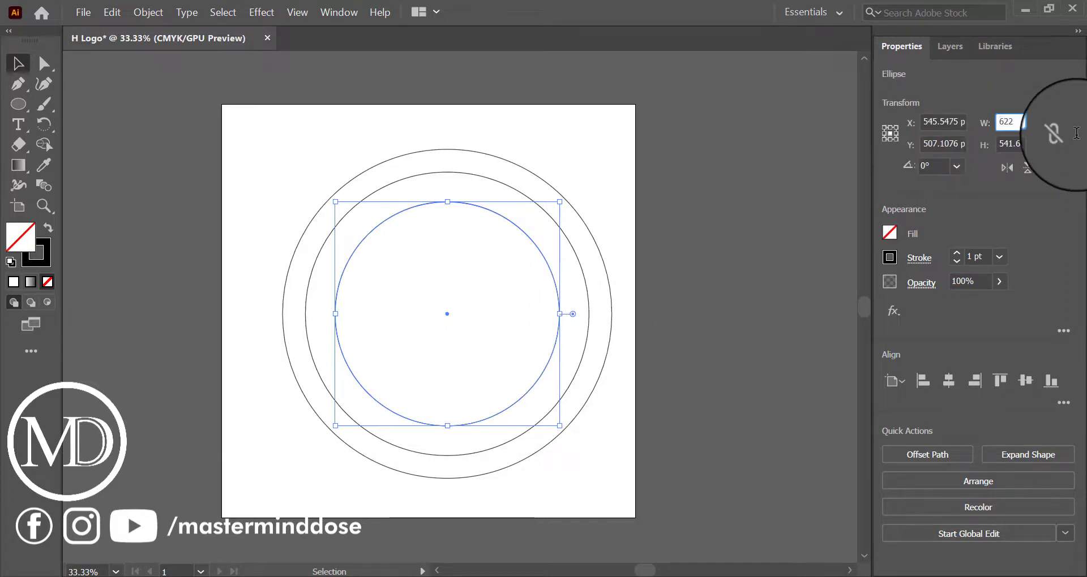
{"action": "key", "text": "Tab"}
{"action": "type", "text": "6222"}
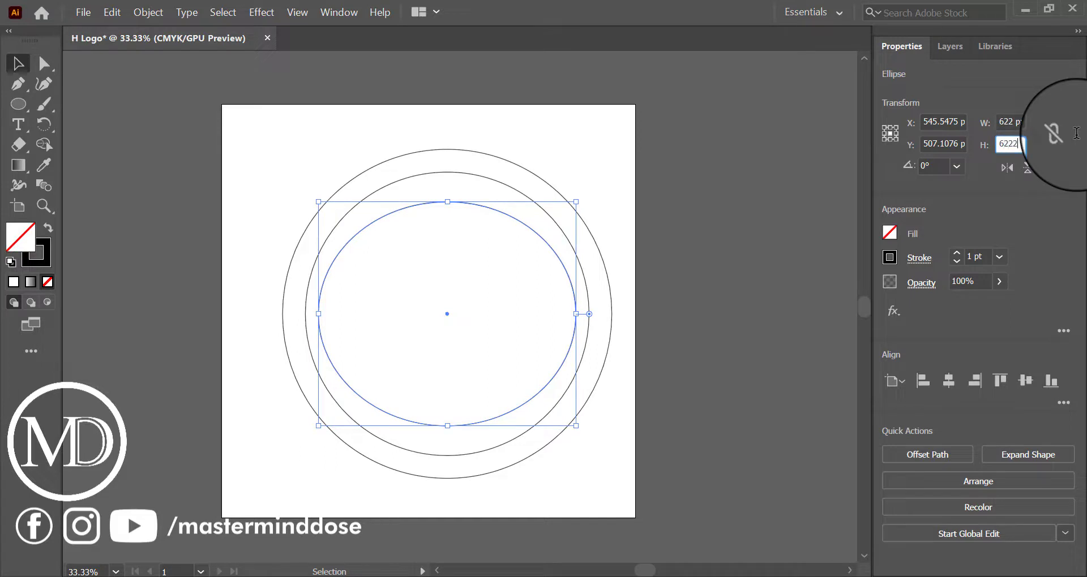
{"action": "key", "text": "Return"}
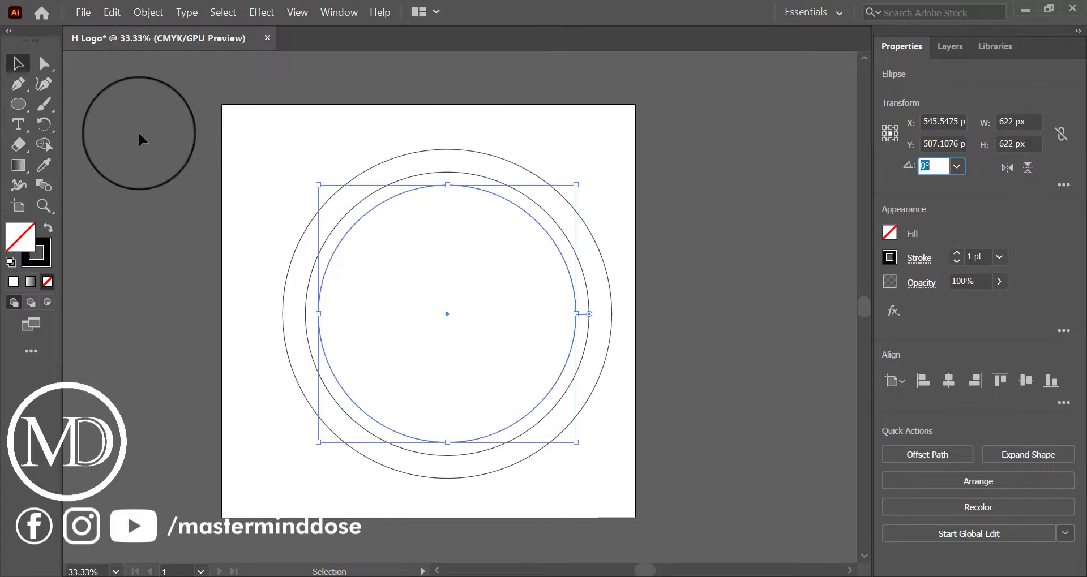
{"action": "left_click", "coordinate": [137, 130]}
{"action": "left_click_drag", "start_coordinate": [274, 145], "coordinate": [525, 348]}
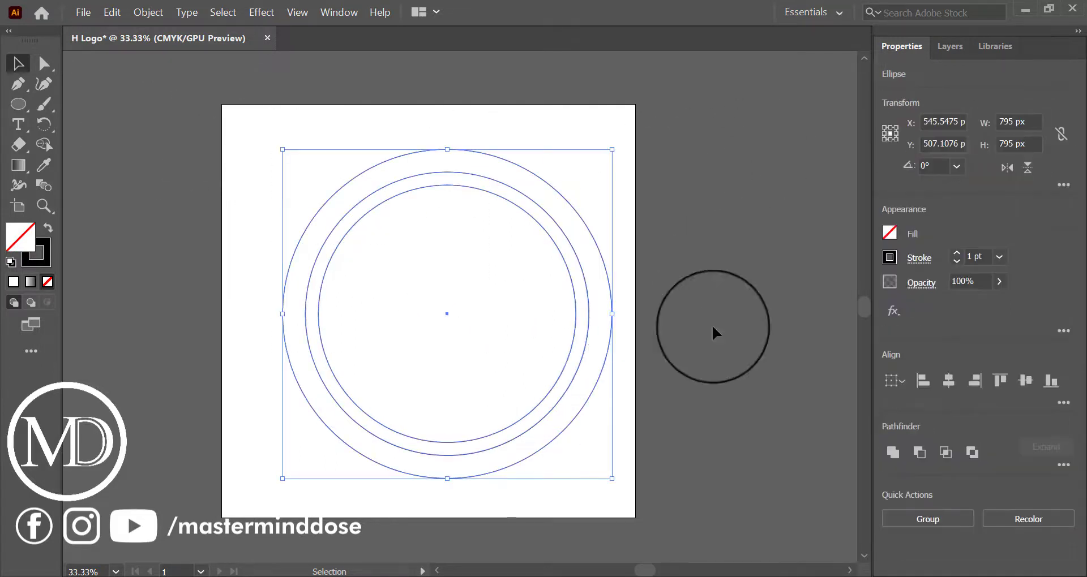
Vertically centre the three circles, then position the ring set and duplicate it to the side.
{"action": "left_click", "coordinate": [1028, 381]}
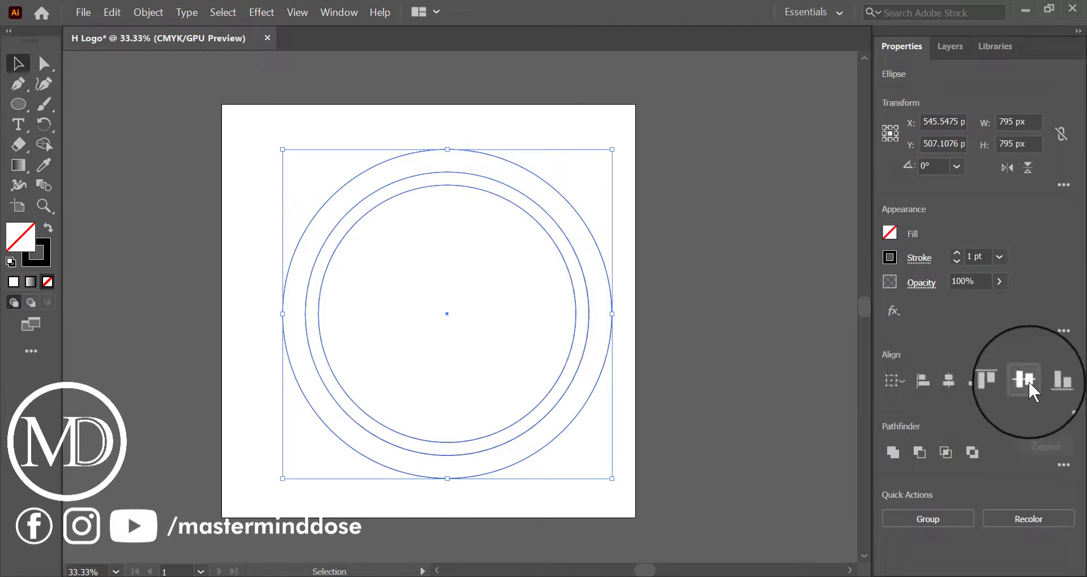
{"action": "left_click", "coordinate": [566, 249]}
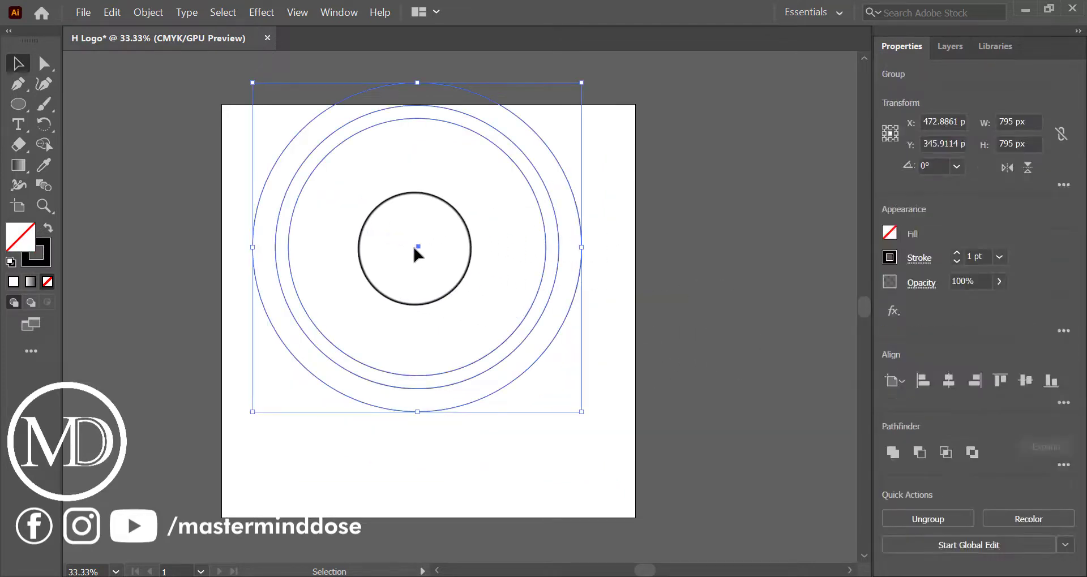
{"action": "left_click_drag", "start_coordinate": [418, 248], "coordinate": [411, 408]}
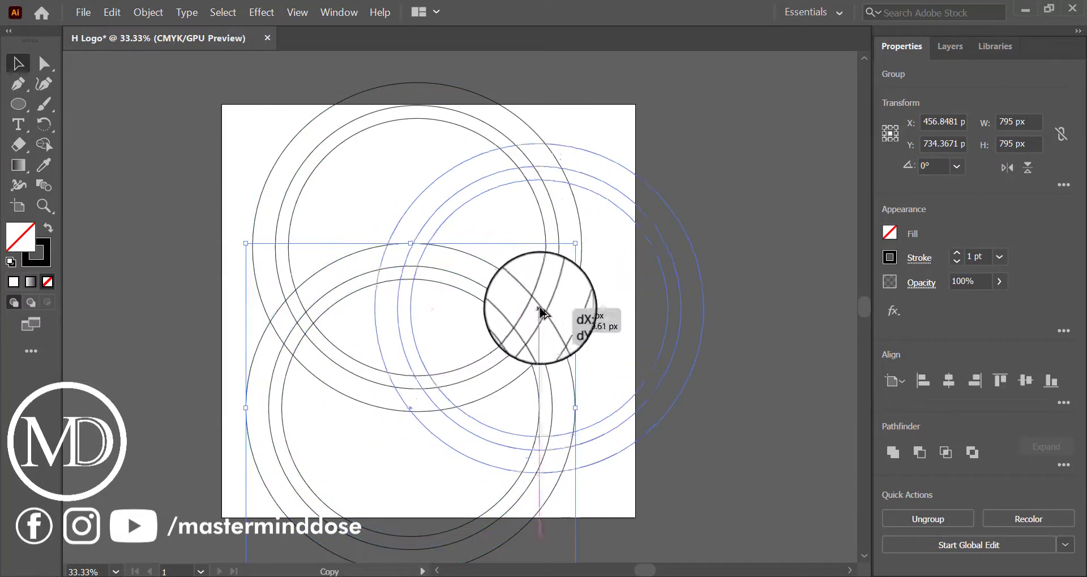
{"action": "mouse_move", "coordinate": [411, 408]}
{"action": "left_mouse_down"}
{"action": "mouse_move", "coordinate": [552, 300]}
{"action": "mouse_move", "coordinate": [290, 282]}
{"action": "left_mouse_up"}
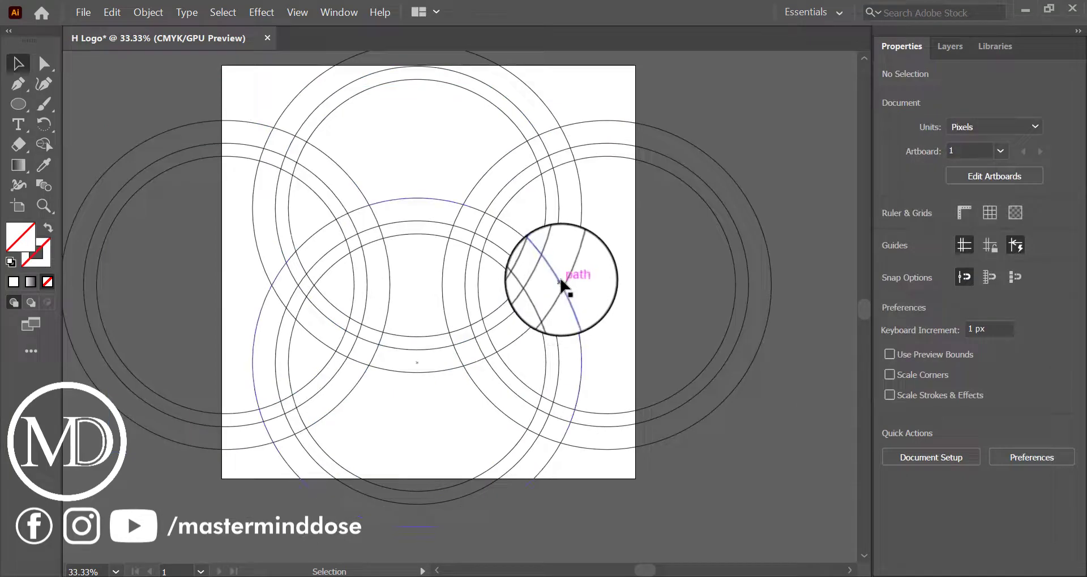
Ungroup the top ring pair and select its outer circle.
{"action": "left_click", "coordinate": [565, 286]}
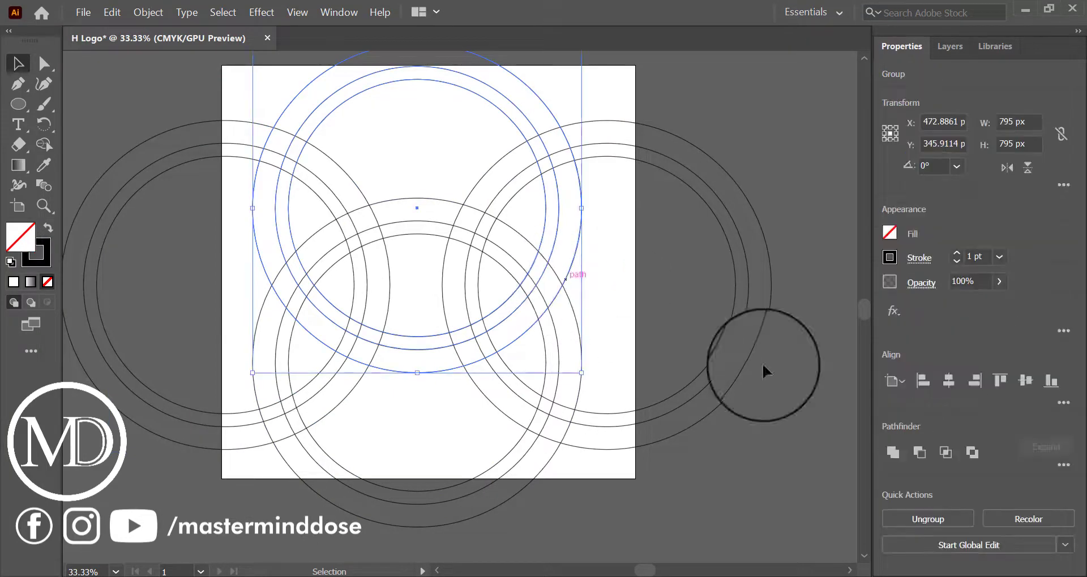
{"action": "left_click", "coordinate": [930, 512]}
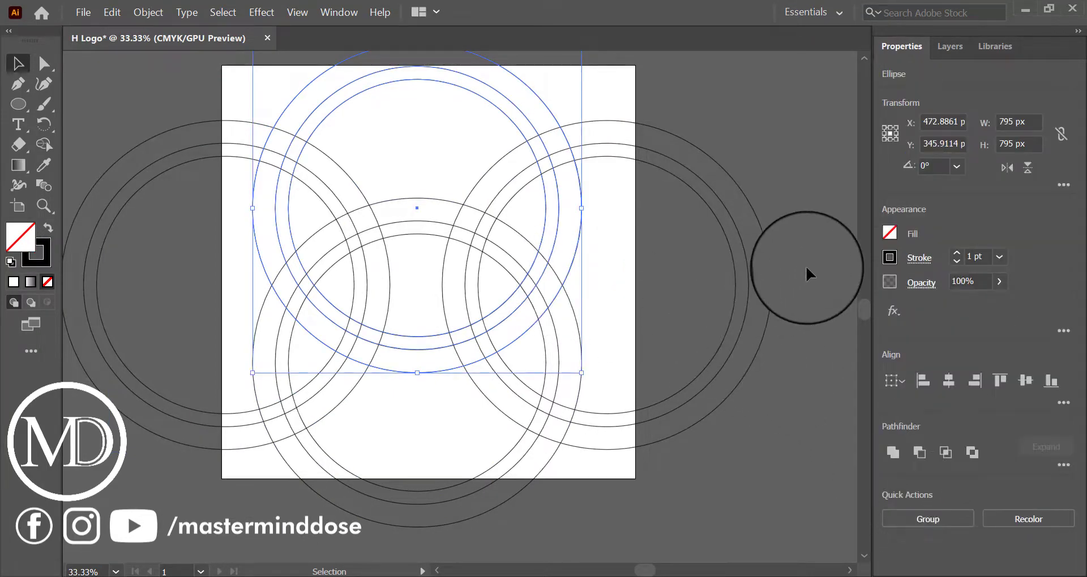
{"action": "left_click", "coordinate": [766, 272]}
{"action": "left_click", "coordinate": [578, 249]}
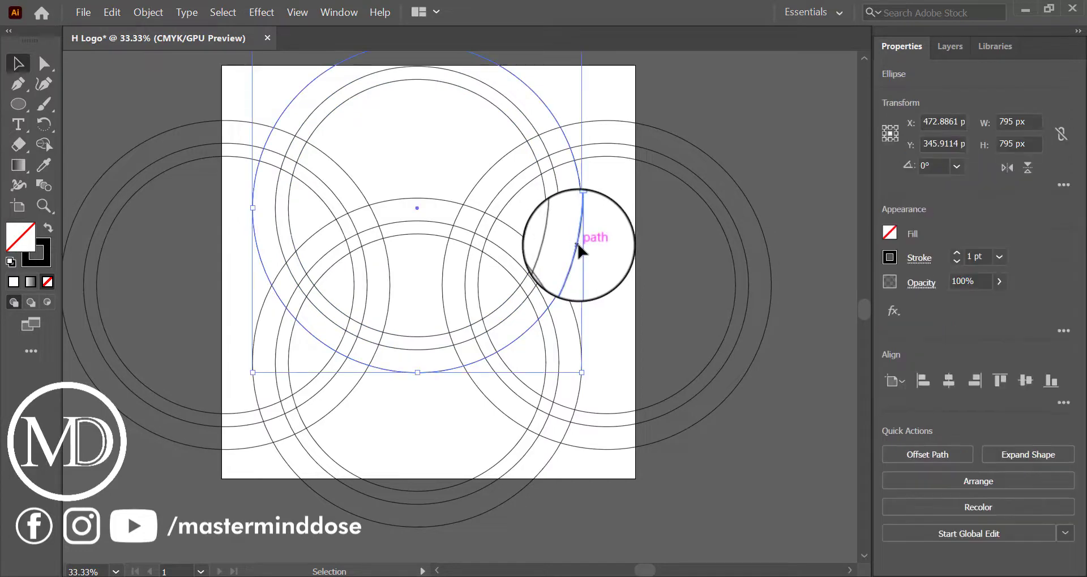
Paste the outer circle in back, enlarge it to 892 px, and select all circles.
{"action": "left_click", "coordinate": [113, 12]}
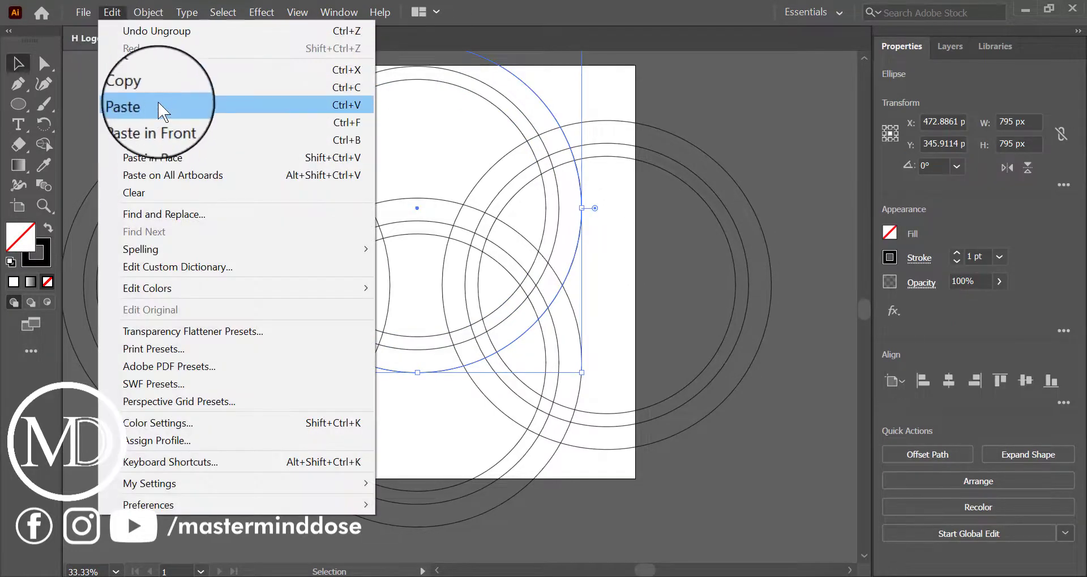
{"action": "left_click", "coordinate": [160, 89]}
{"action": "left_click", "coordinate": [115, 11]}
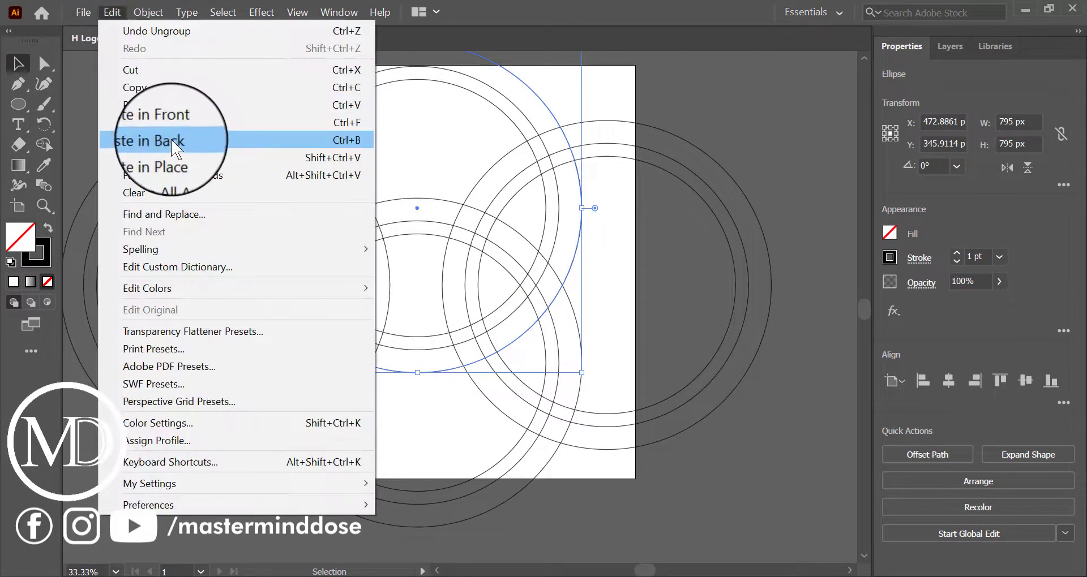
{"action": "left_click", "coordinate": [161, 121]}
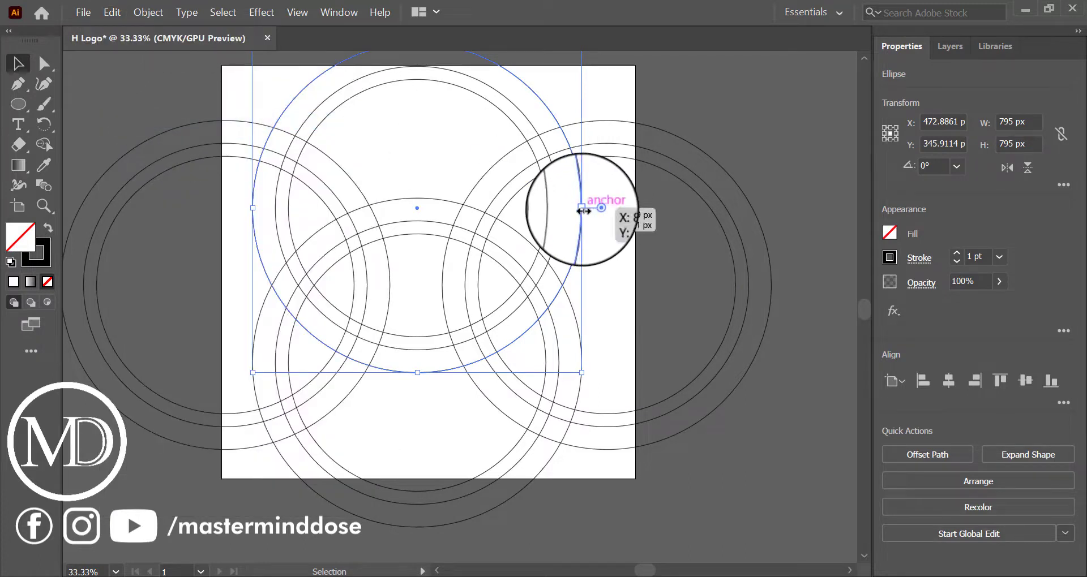
{"action": "left_click_drag", "start_coordinate": [581, 210], "coordinate": [603, 223]}
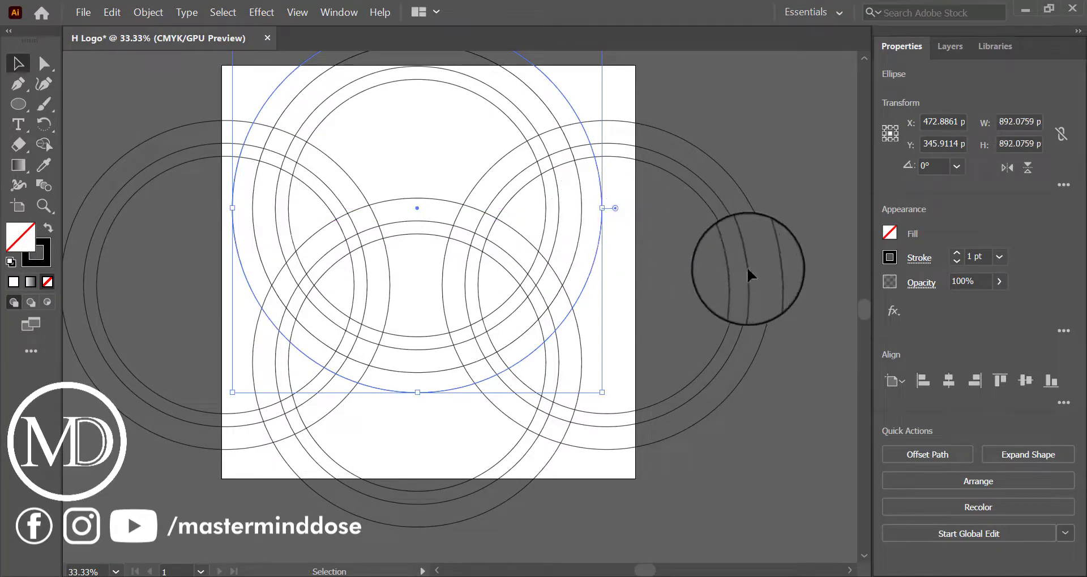
{"action": "left_click", "coordinate": [742, 356]}
{"action": "scroll", "coordinate": [745, 386], "scroll_direction": "up", "scroll_amount": 3}
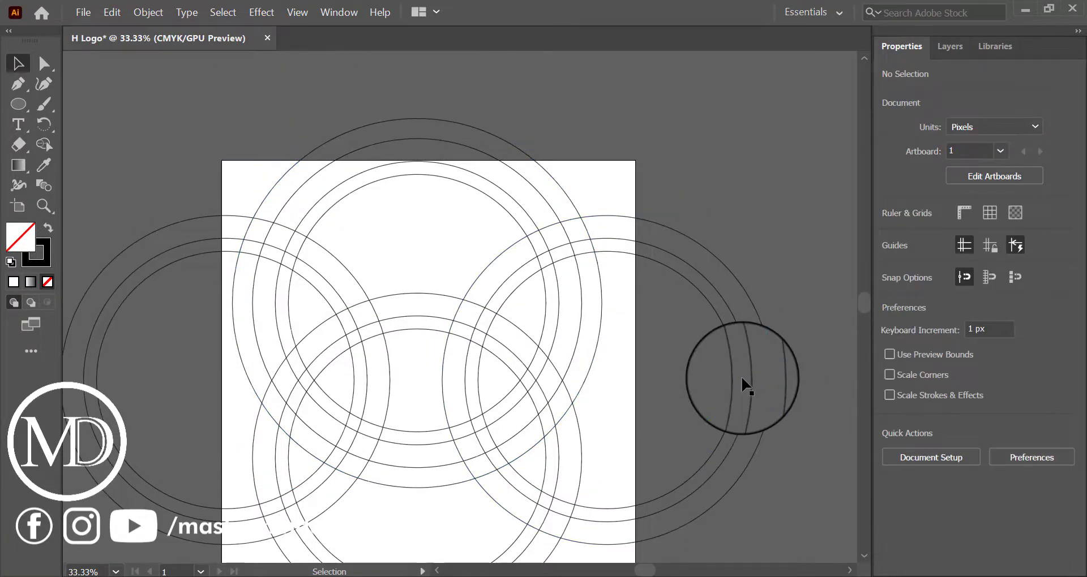
{"action": "key", "text": "ctrl+minus"}
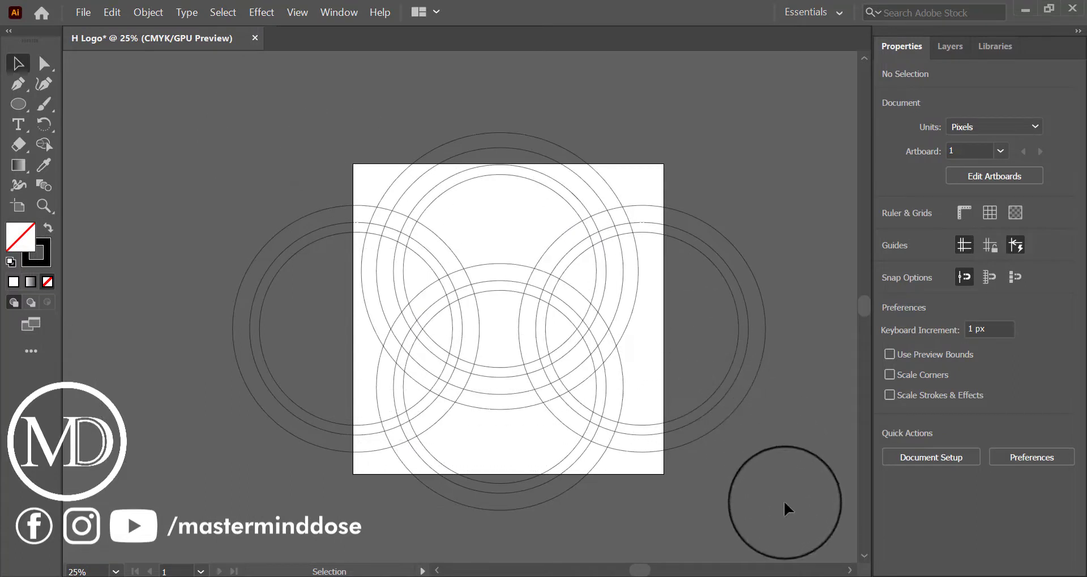
{"action": "key", "text": "ctrl+a"}
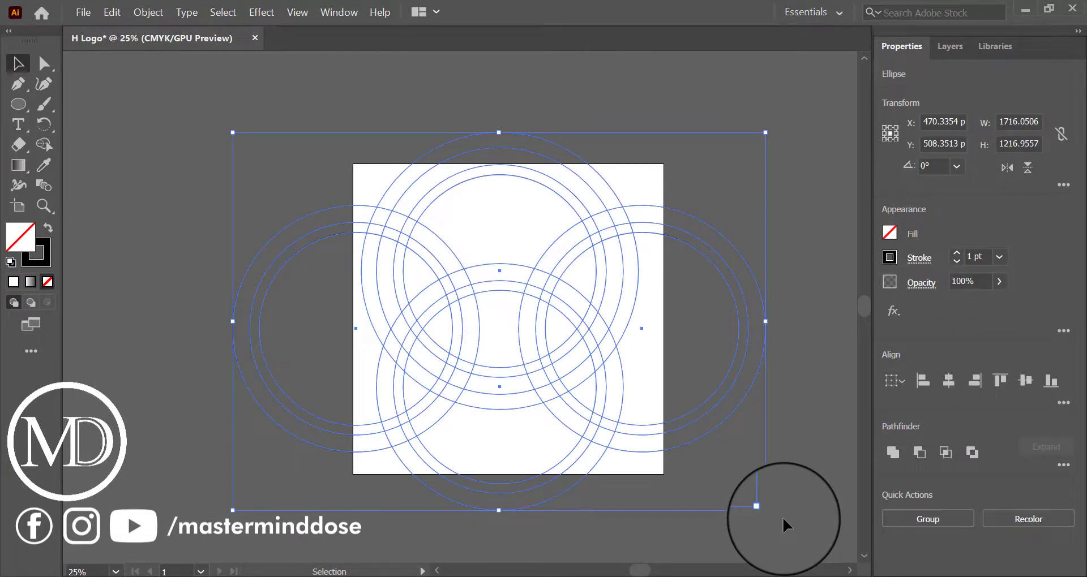
Use Shape Builder to merge the left loop's band segments into one black shape.
{"action": "scroll", "coordinate": [782, 518], "scroll_direction": "right", "scroll_amount": 2}
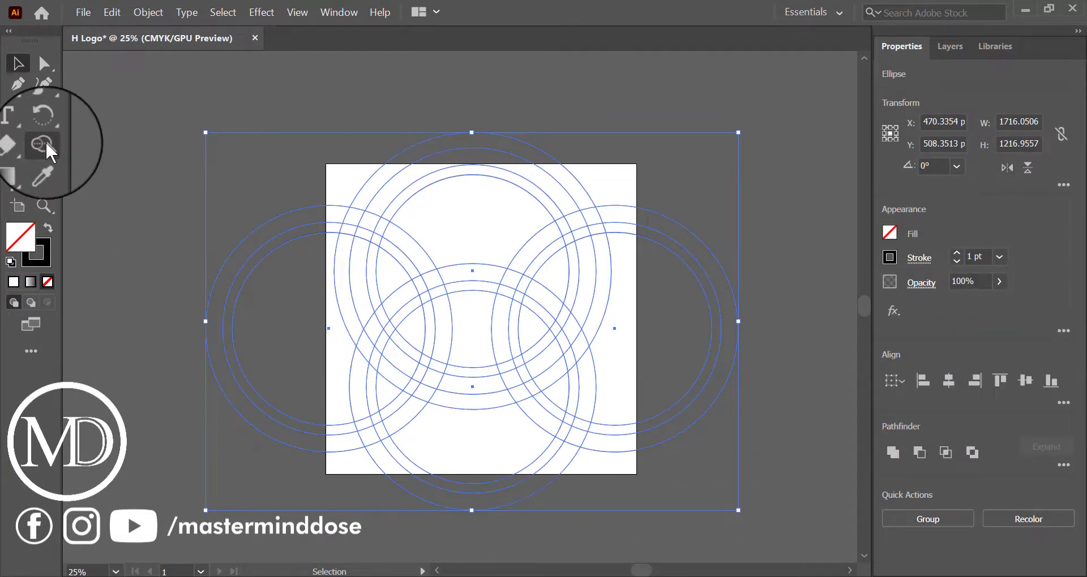
{"action": "left_click", "coordinate": [45, 148]}
{"action": "left_click", "coordinate": [48, 228]}
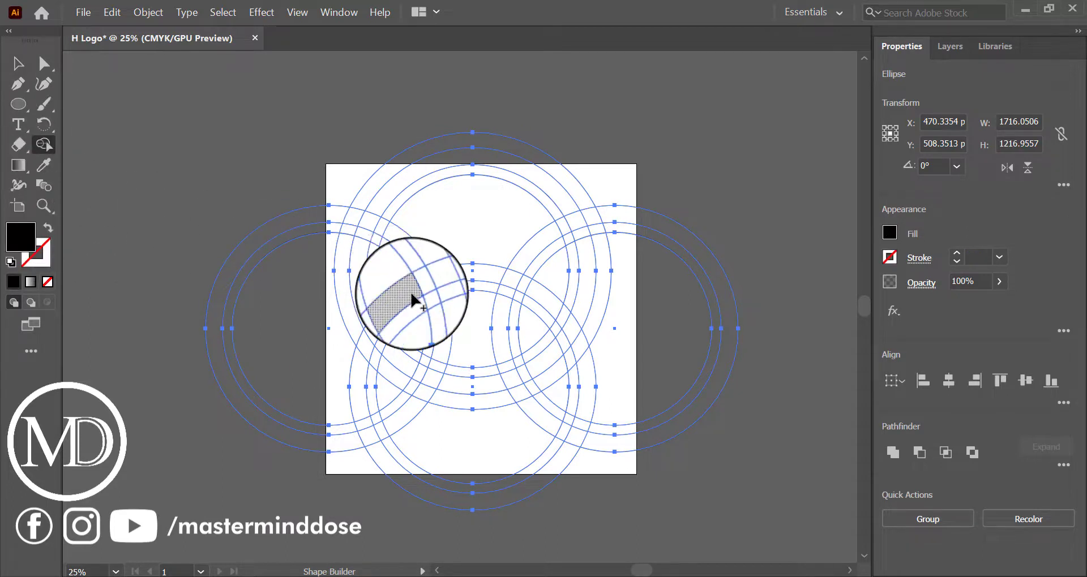
{"action": "mouse_move", "coordinate": [413, 300]}
{"action": "left_mouse_down"}
{"action": "mouse_move", "coordinate": [381, 342]}
{"action": "mouse_move", "coordinate": [363, 411]}
{"action": "left_mouse_up"}
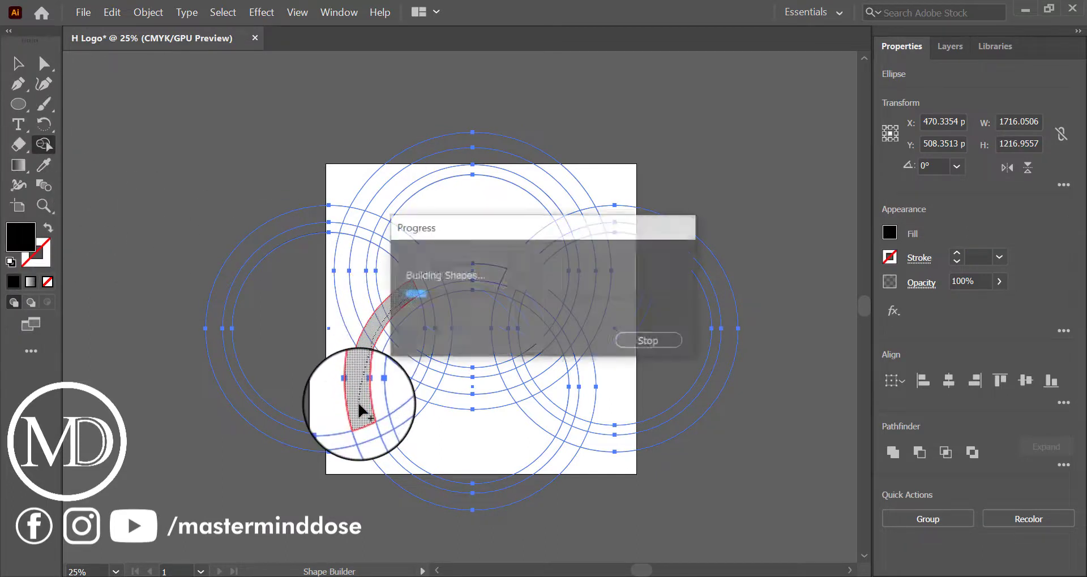
{"action": "left_click", "coordinate": [408, 409]}
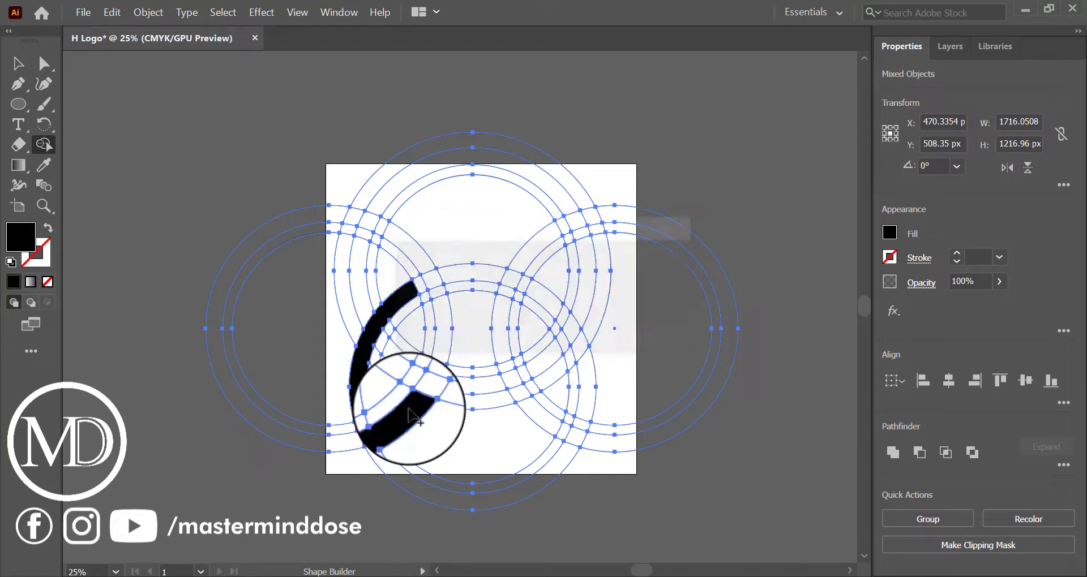
{"action": "mouse_move", "coordinate": [430, 380]}
{"action": "left_mouse_down"}
{"action": "mouse_move", "coordinate": [430, 276]}
{"action": "mouse_move", "coordinate": [358, 221]}
{"action": "mouse_move", "coordinate": [353, 318]}
{"action": "left_mouse_up"}
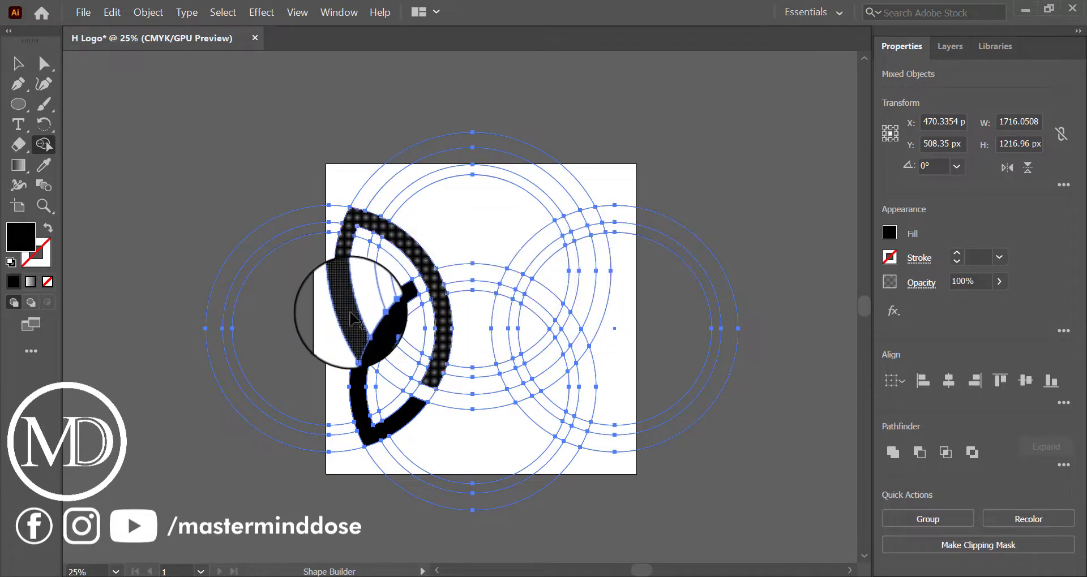
Merge the top arc and right loop band segments into black shapes.
{"action": "mouse_move", "coordinate": [458, 270]}
{"action": "left_mouse_down"}
{"action": "mouse_move", "coordinate": [552, 309]}
{"action": "mouse_move", "coordinate": [572, 332]}
{"action": "mouse_move", "coordinate": [583, 252]}
{"action": "mouse_move", "coordinate": [572, 215]}
{"action": "left_mouse_up"}
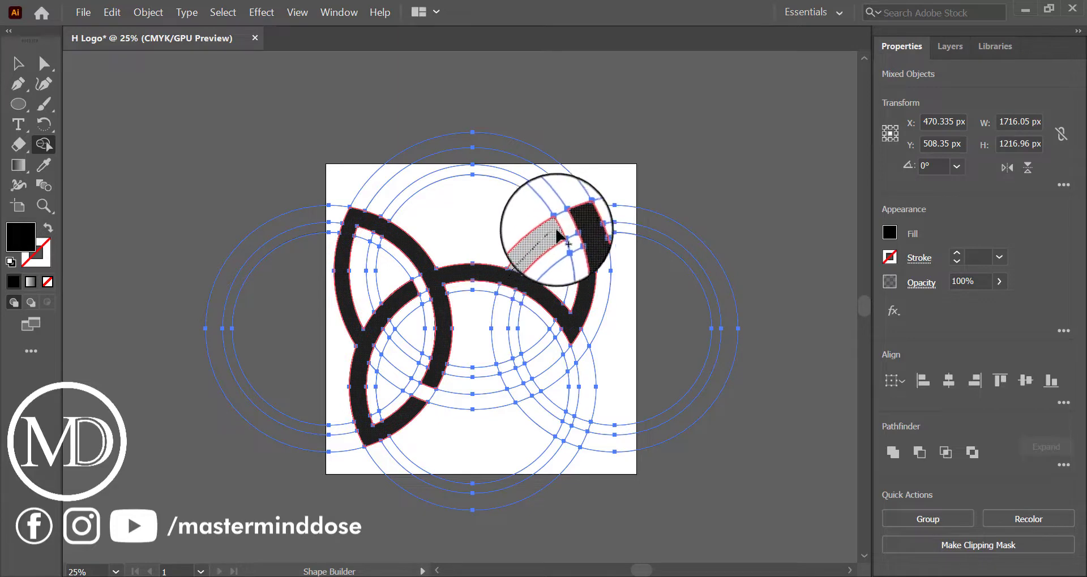
{"action": "left_click_drag", "start_coordinate": [532, 259], "coordinate": [577, 224]}
{"action": "left_click_drag", "start_coordinate": [585, 391], "coordinate": [579, 447]}
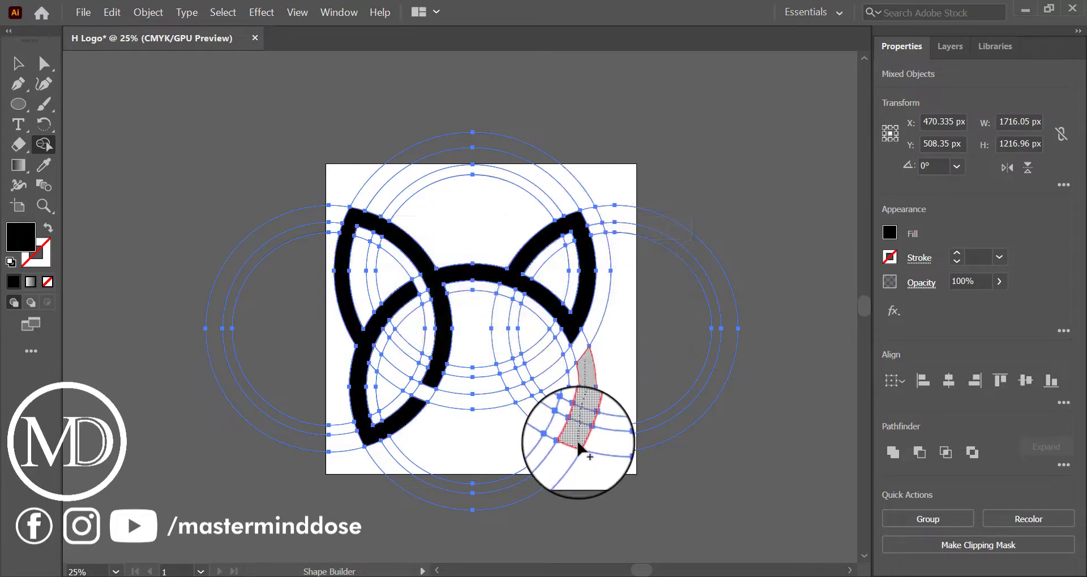
{"action": "mouse_move", "coordinate": [498, 309]}
{"action": "left_mouse_down"}
{"action": "mouse_move", "coordinate": [542, 420]}
{"action": "mouse_move", "coordinate": [568, 422]}
{"action": "left_mouse_up"}
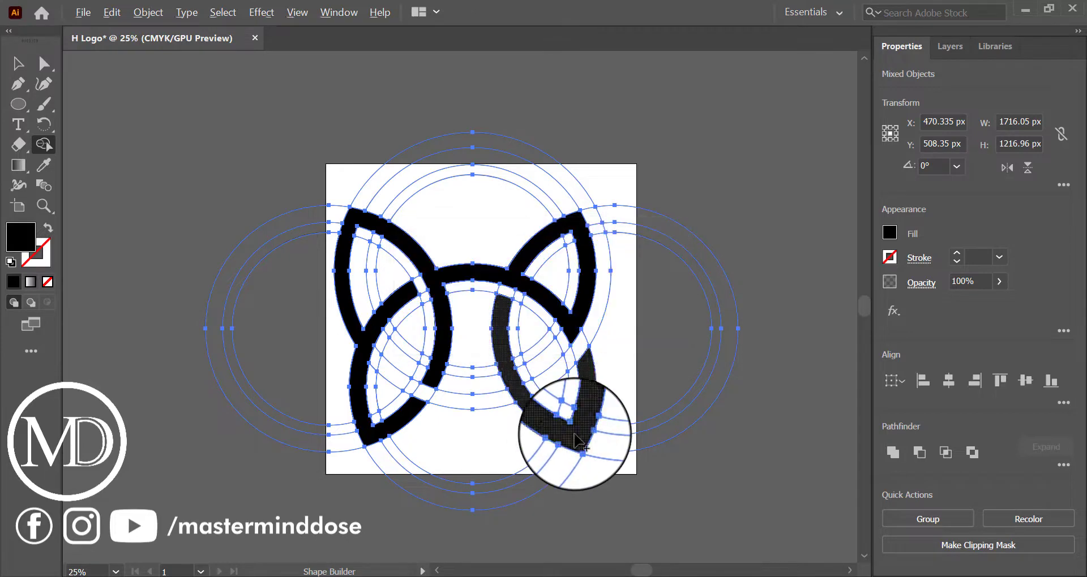
{"action": "left_click_drag", "start_coordinate": [557, 353], "coordinate": [517, 396]}
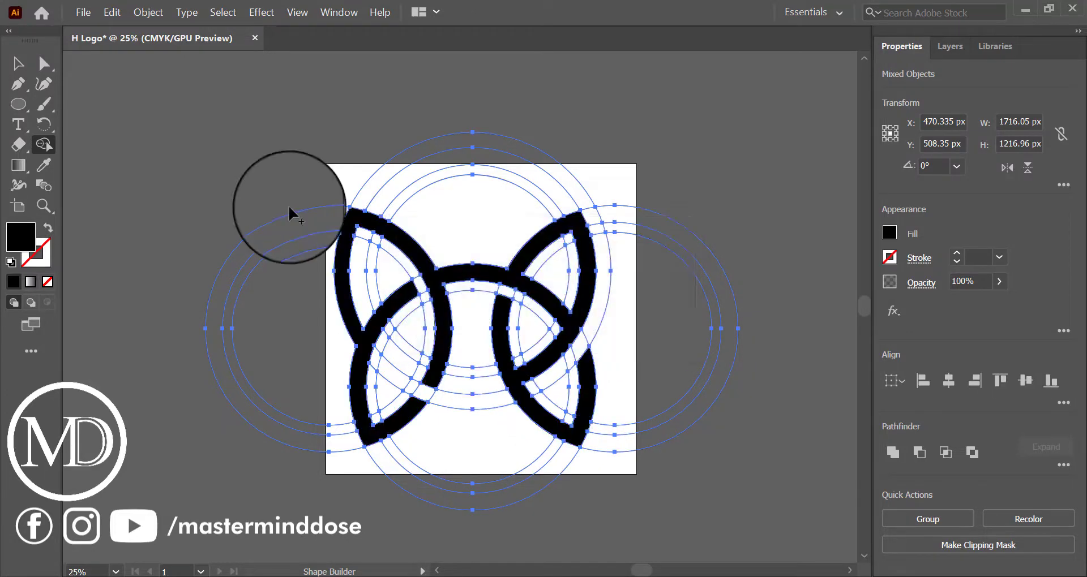
{"action": "scroll", "coordinate": [287, 205], "scroll_direction": "down", "scroll_amount": 1}
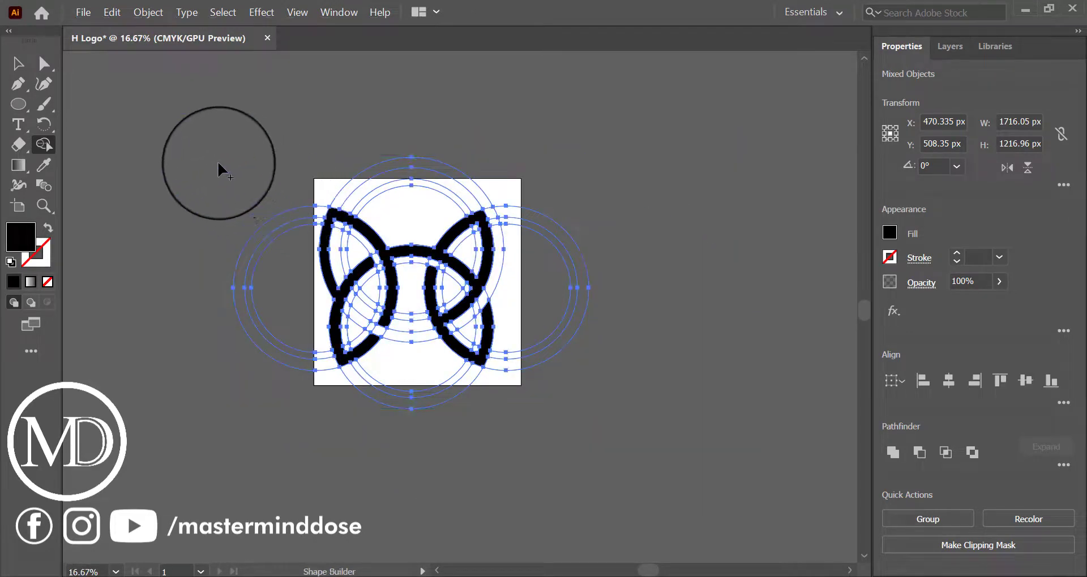
Move the merged black logo off the artboard to the lower right.
{"action": "left_click", "coordinate": [18, 64]}
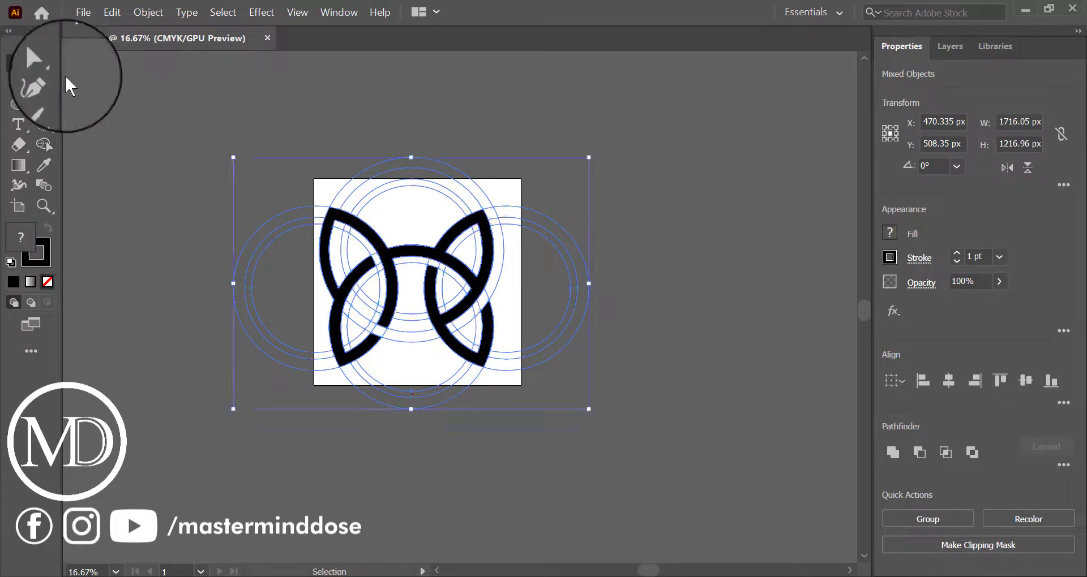
{"action": "left_click", "coordinate": [165, 124]}
{"action": "left_click_drag", "start_coordinate": [166, 133], "coordinate": [379, 253]}
{"action": "left_click", "coordinate": [380, 253]}
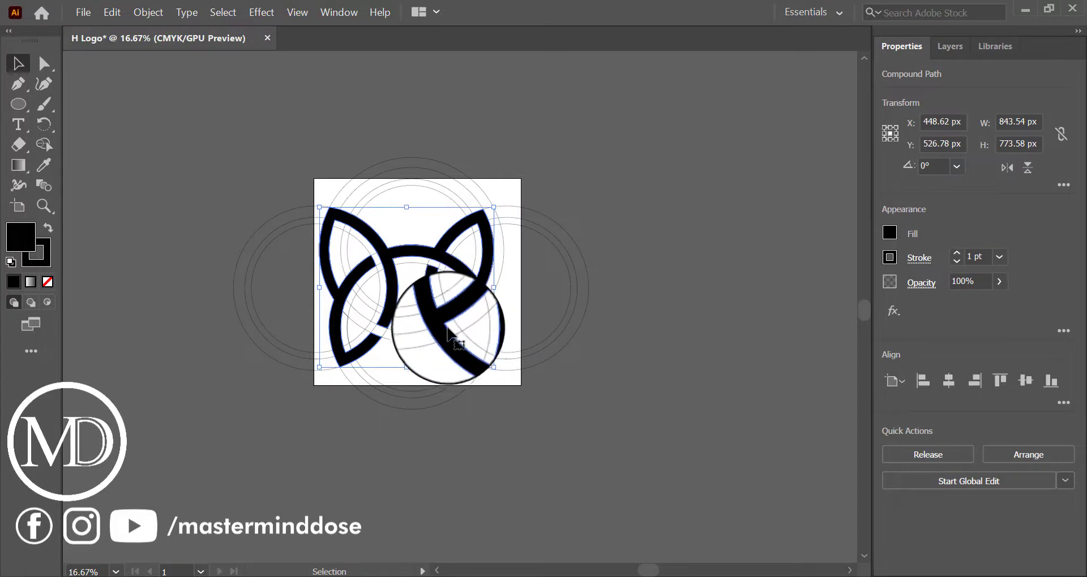
{"action": "left_click_drag", "start_coordinate": [483, 338], "coordinate": [792, 474]}
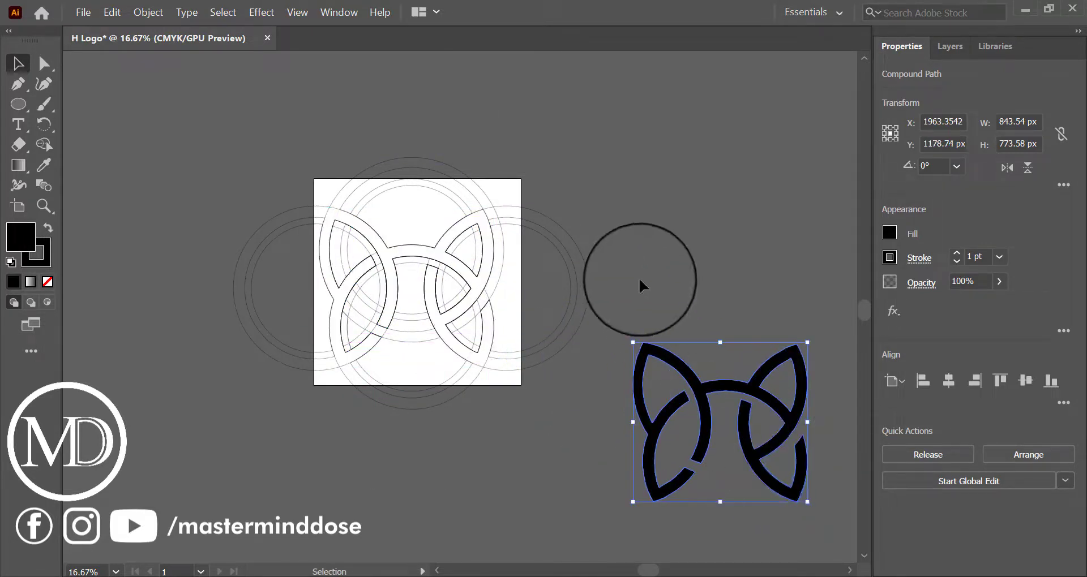
{"action": "left_click", "coordinate": [233, 128]}
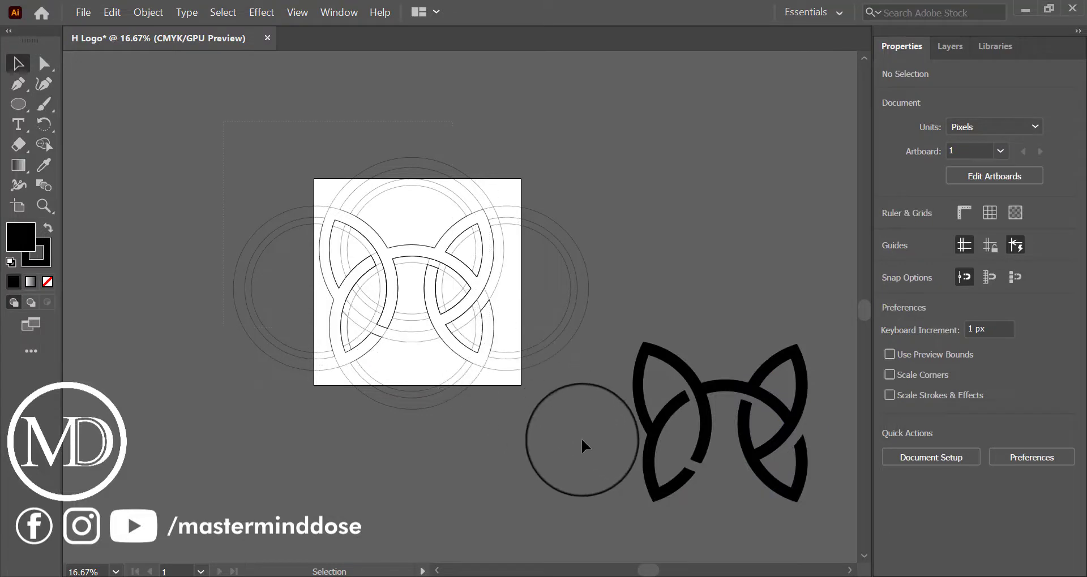
Delete the faint construction circles, leaving only the black logo selected.
{"action": "key", "text": "ctrl+alt+2"}
{"action": "key", "text": "Delete"}
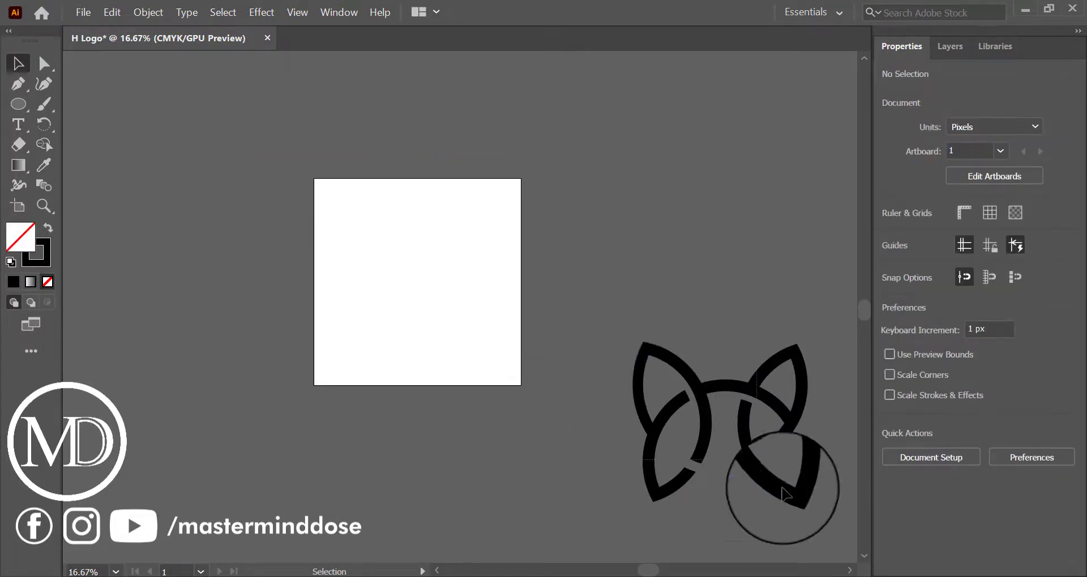
{"action": "left_click", "coordinate": [763, 469]}
Move the logo onto the artboard, scale it down, and thicken its stroke to 9 pt.
{"action": "left_click_drag", "start_coordinate": [762, 469], "coordinate": [453, 315]}
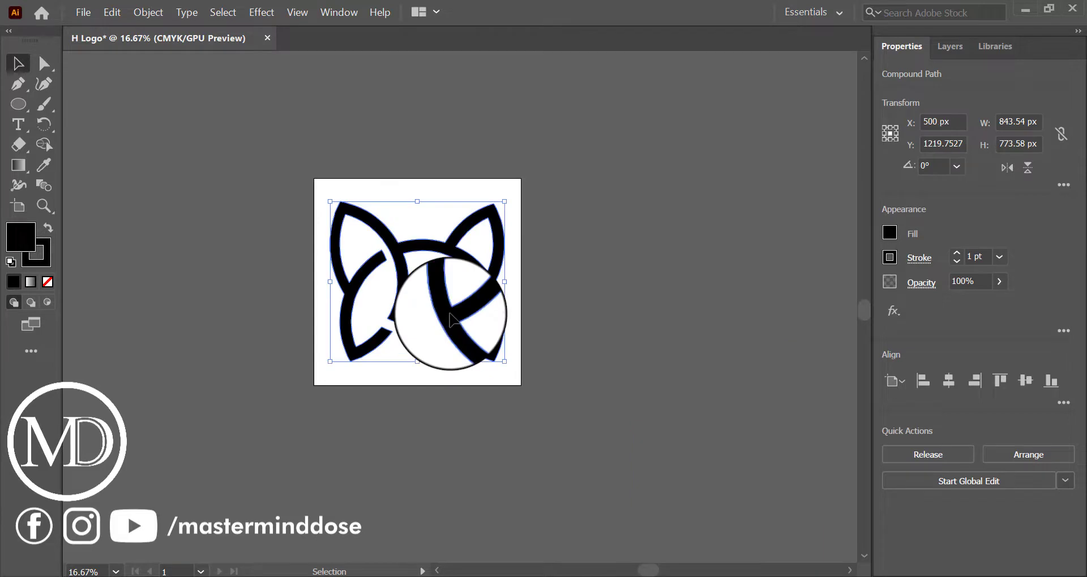
{"action": "left_click_drag", "start_coordinate": [505, 284], "coordinate": [471, 285]}
{"action": "left_click", "coordinate": [481, 281]}
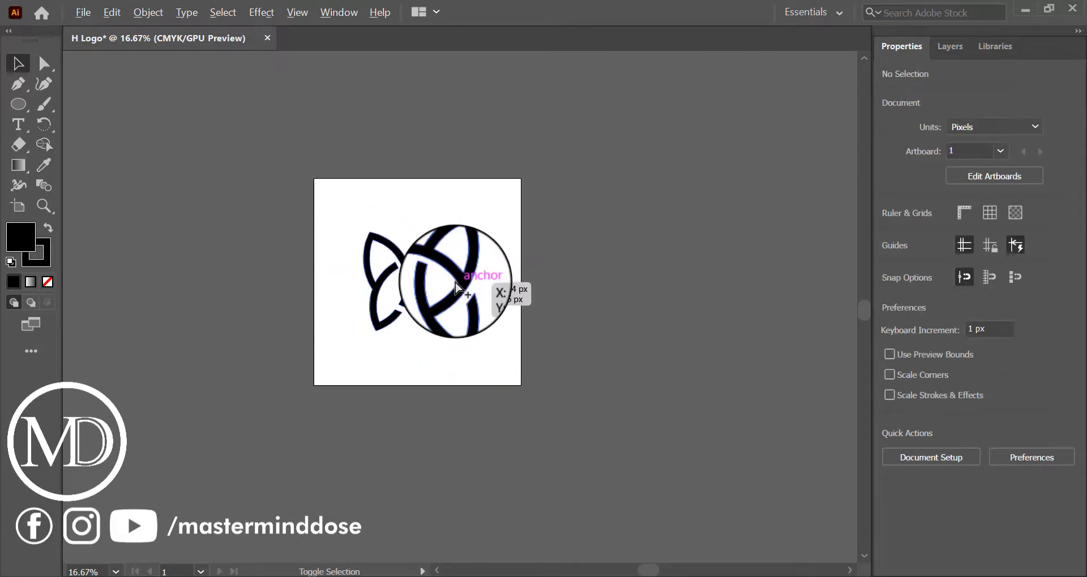
{"action": "scroll", "coordinate": [481, 280], "scroll_direction": "up", "scroll_amount": 4}
{"action": "scroll", "coordinate": [461, 269], "scroll_direction": "down", "scroll_amount": 2}
{"action": "left_click", "coordinate": [275, 195]}
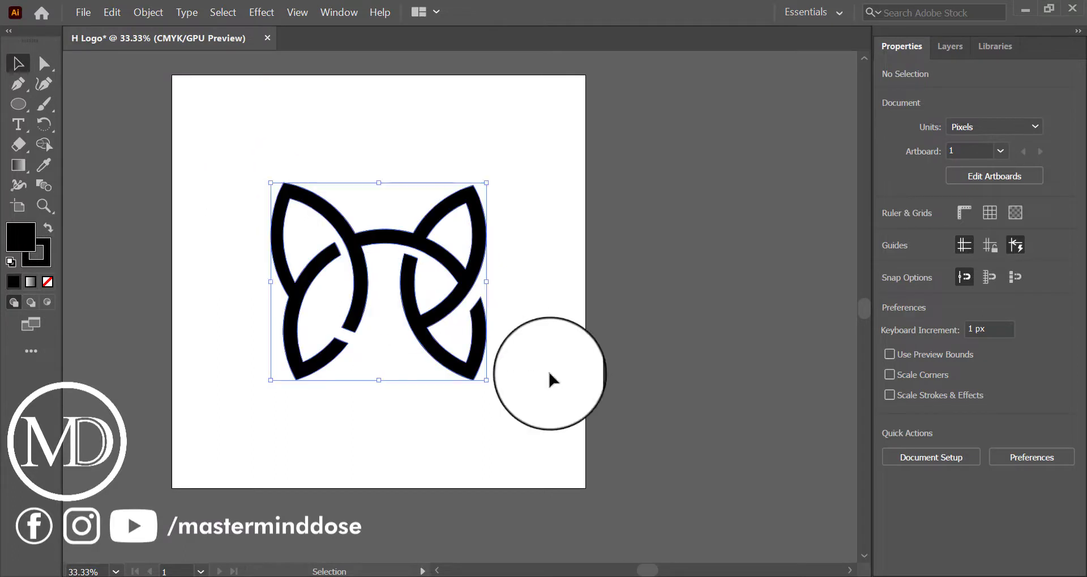
{"action": "scroll", "coordinate": [991, 259], "scroll_direction": "up", "scroll_amount": 2}
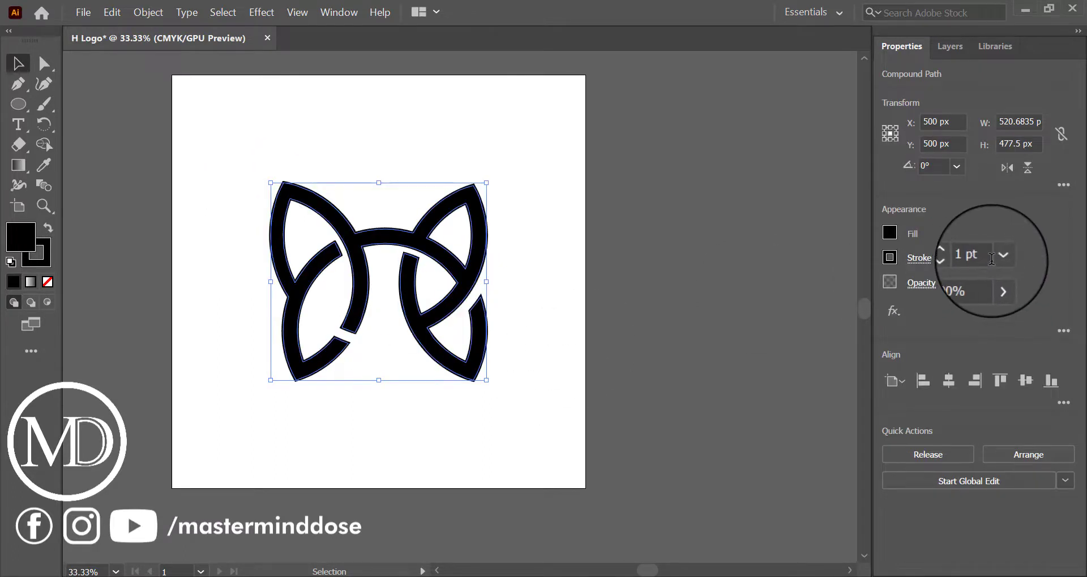
{"action": "scroll", "coordinate": [991, 258], "scroll_direction": "up", "scroll_amount": 12}
{"action": "scroll", "coordinate": [991, 259], "scroll_direction": "down", "scroll_amount": 6}
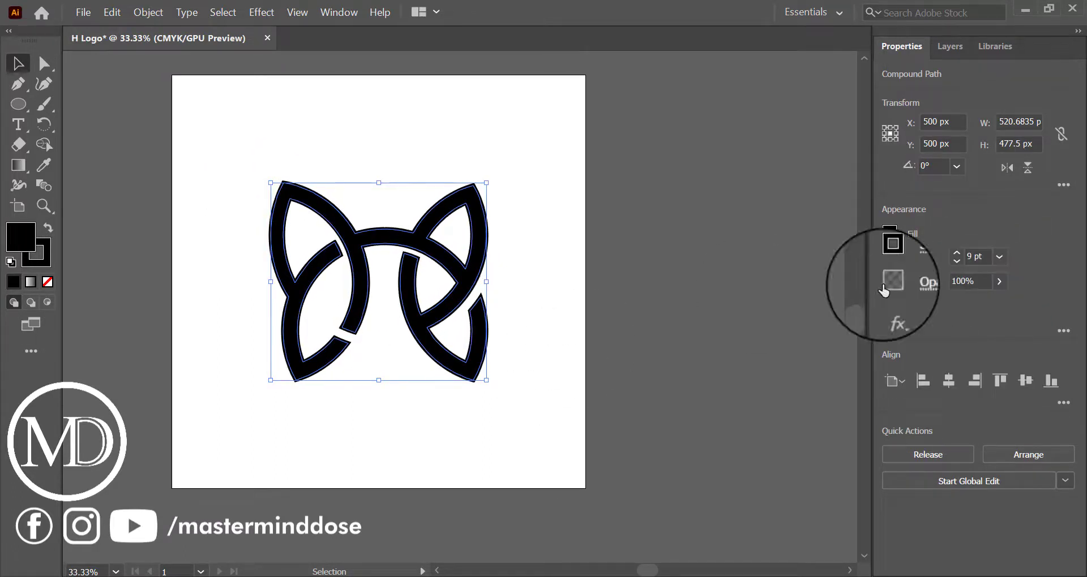
{"action": "left_click", "coordinate": [783, 316]}
{"action": "left_click_drag", "start_coordinate": [250, 164], "coordinate": [498, 390]}
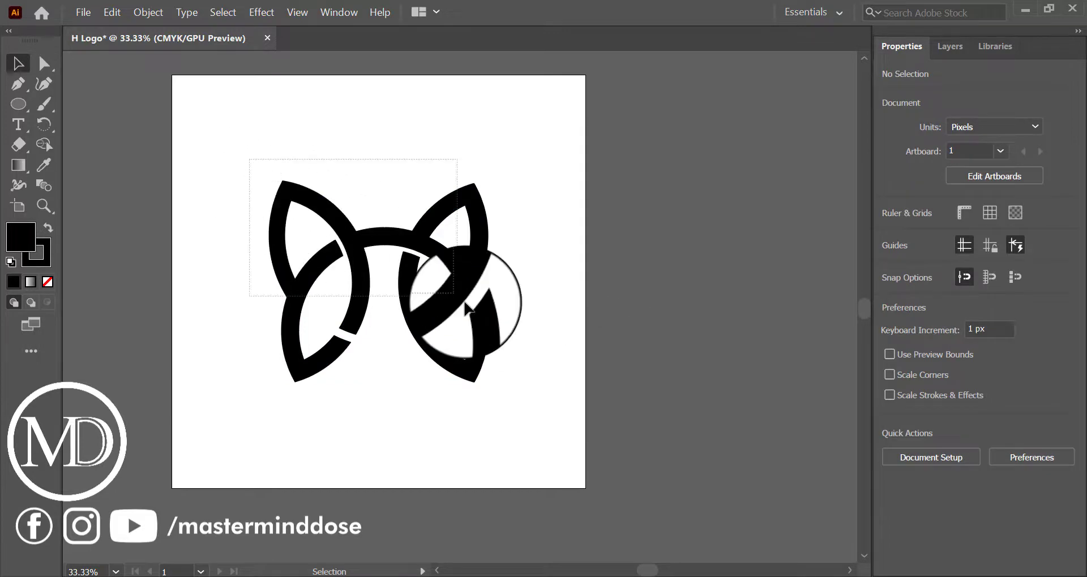
Expand the logo's stroke, unite it into one shape, and move it toward the artboard top.
{"action": "left_click", "coordinate": [148, 12]}
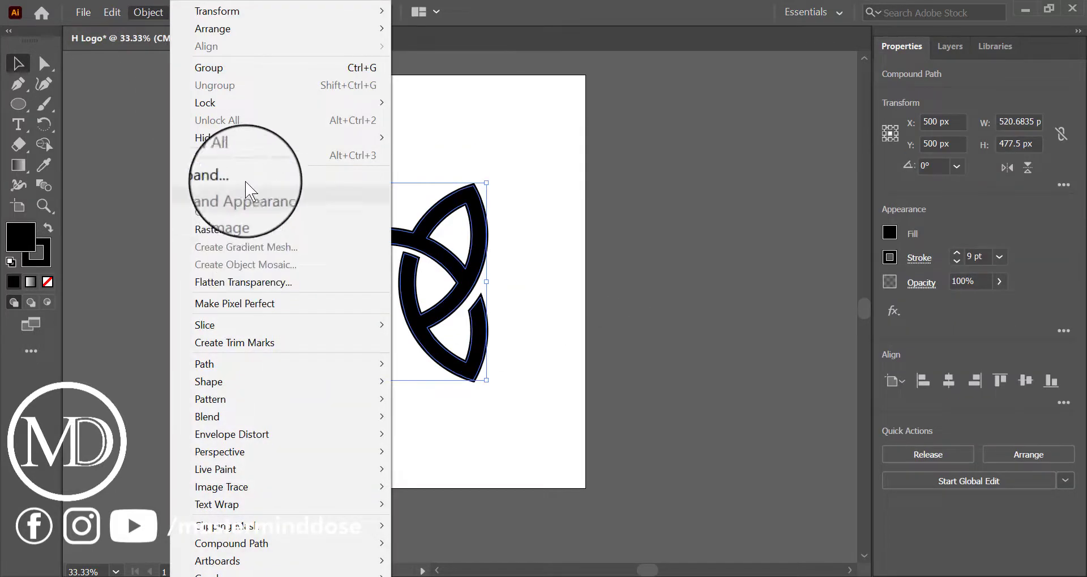
{"action": "left_click", "coordinate": [215, 176]}
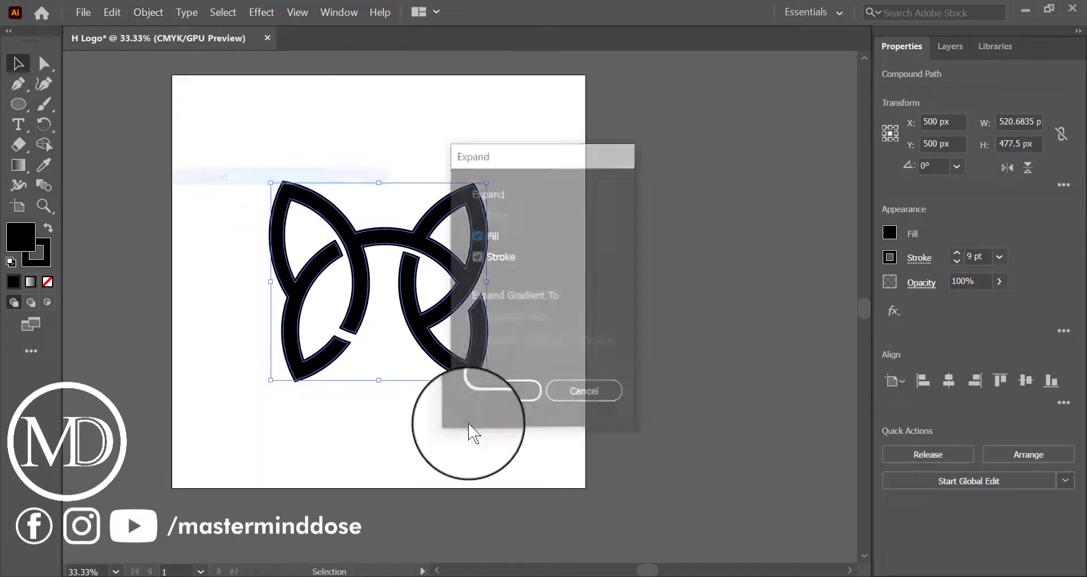
{"action": "left_click", "coordinate": [502, 393]}
{"action": "left_click", "coordinate": [903, 459]}
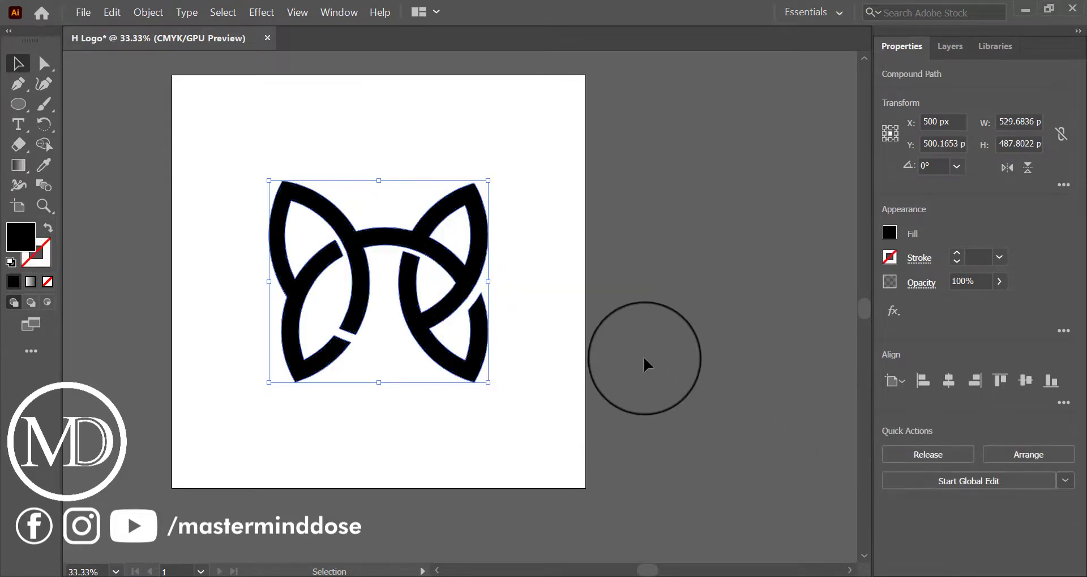
{"action": "left_click", "coordinate": [643, 364]}
{"action": "left_click", "coordinate": [479, 348]}
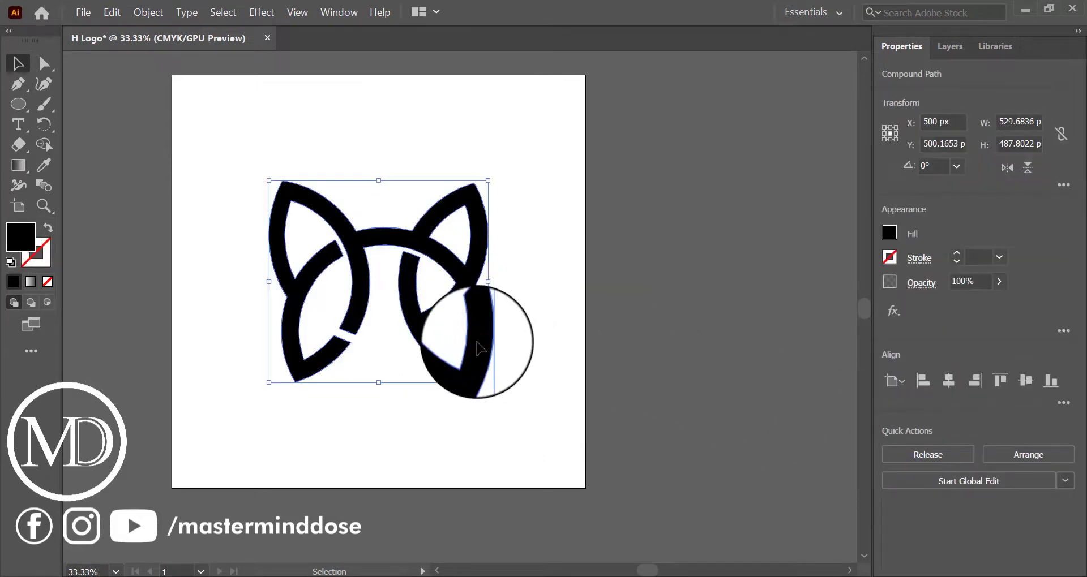
{"action": "left_click", "coordinate": [532, 337]}
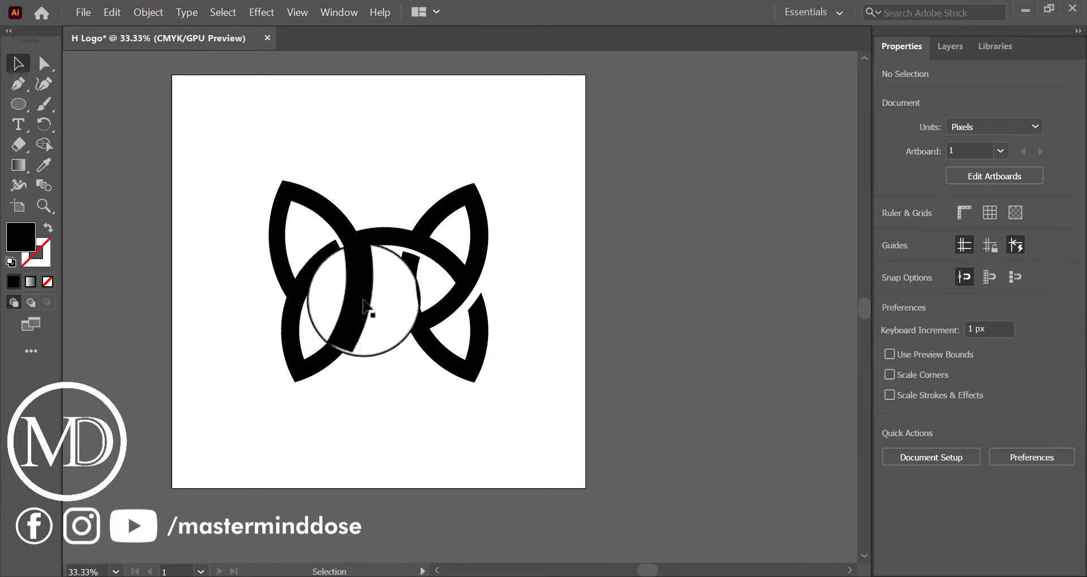
{"action": "left_click_drag", "start_coordinate": [395, 305], "coordinate": [385, 241]}
Place a text object below the logo and enlarge it to heading size.
{"action": "left_click", "coordinate": [372, 366]}
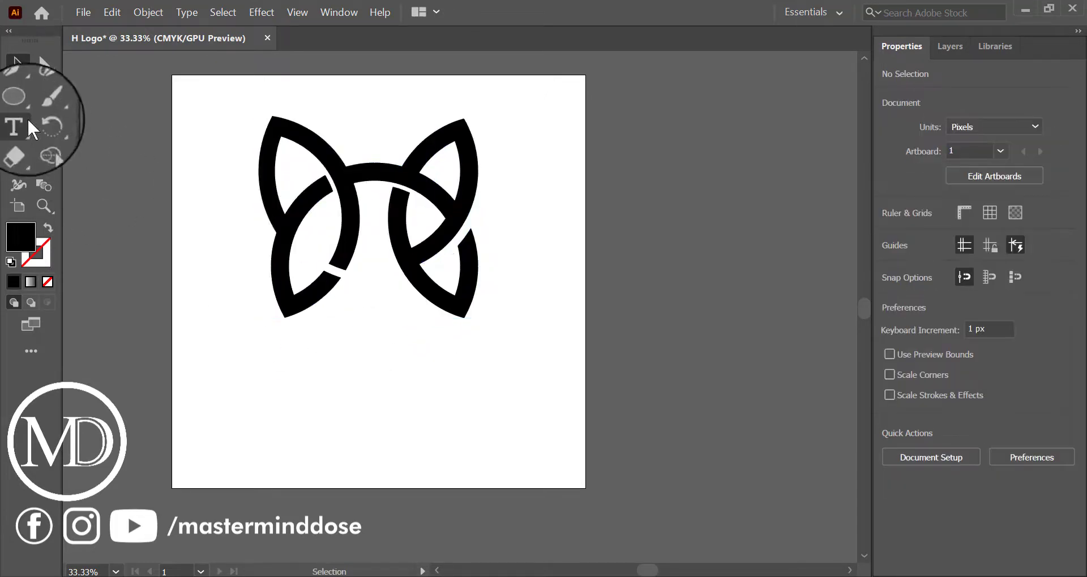
{"action": "key", "text": "t"}
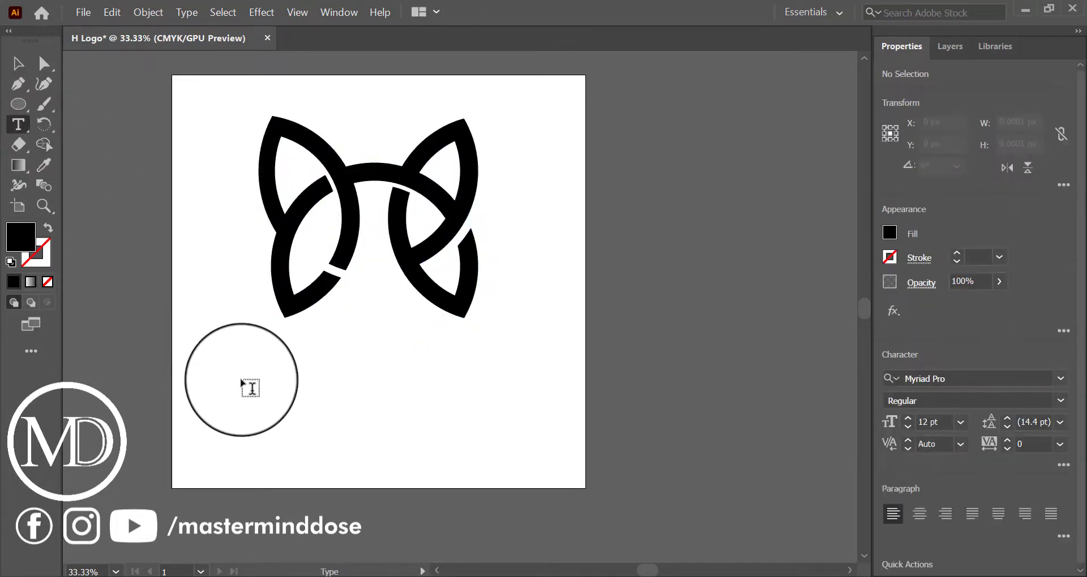
{"action": "left_click", "coordinate": [243, 381]}
{"action": "left_click", "coordinate": [19, 63]}
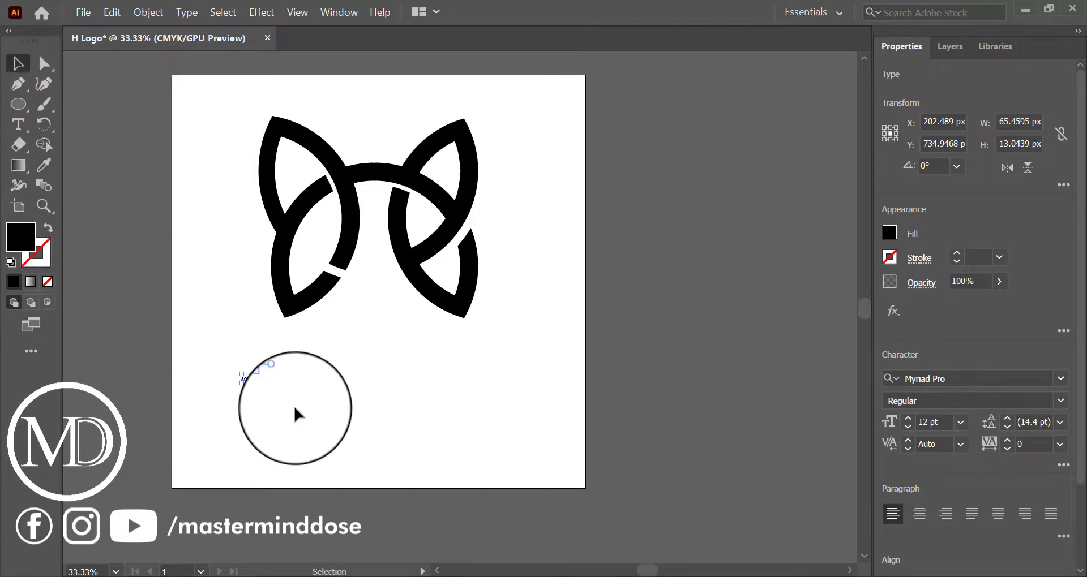
{"action": "left_click_drag", "start_coordinate": [271, 385], "coordinate": [473, 435]}
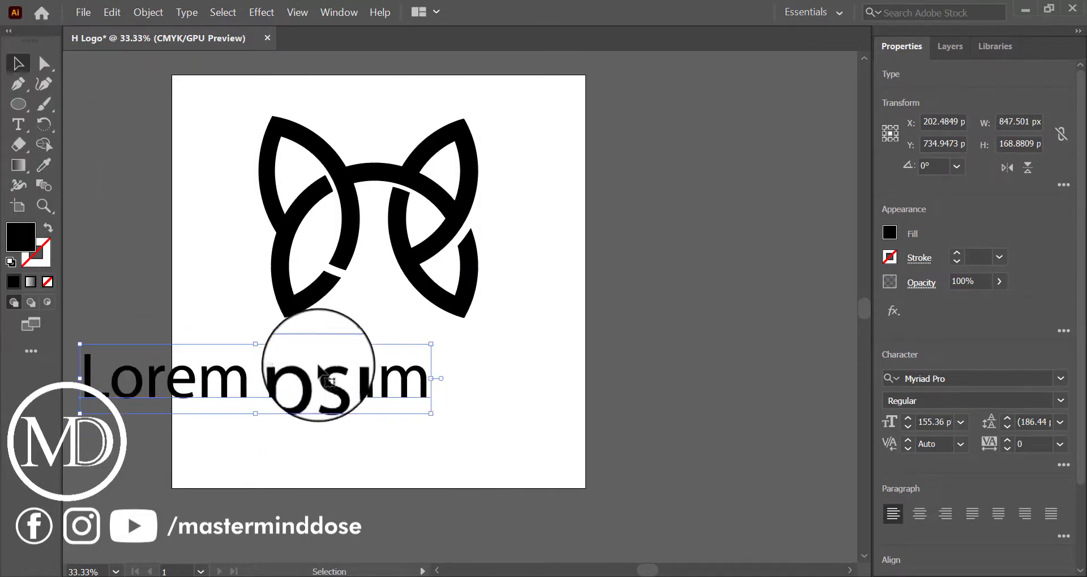
{"action": "left_click_drag", "start_coordinate": [318, 400], "coordinate": [465, 383]}
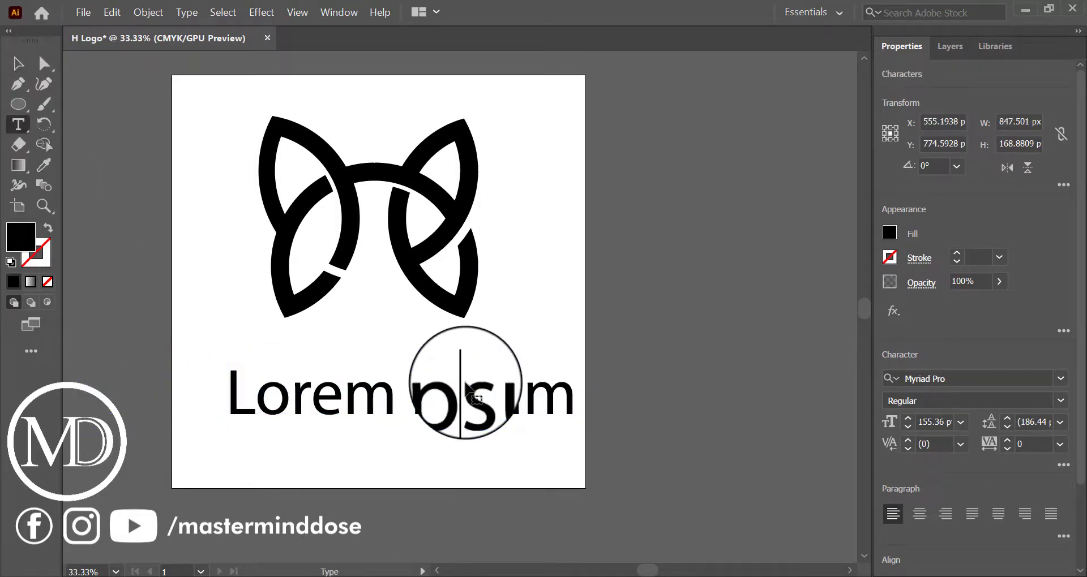
Replace the placeholder text with the caption, starting 'Subscribe M…'.
{"action": "key", "text": "ctrl+a"}
{"action": "type", "text": "Su"}
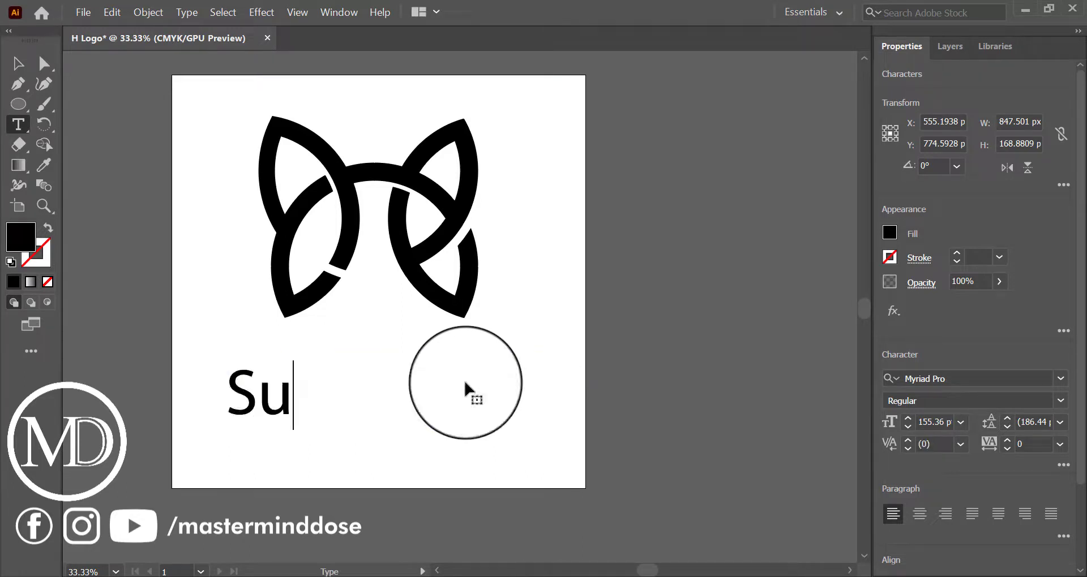
{"action": "type", "text": "bsc"}
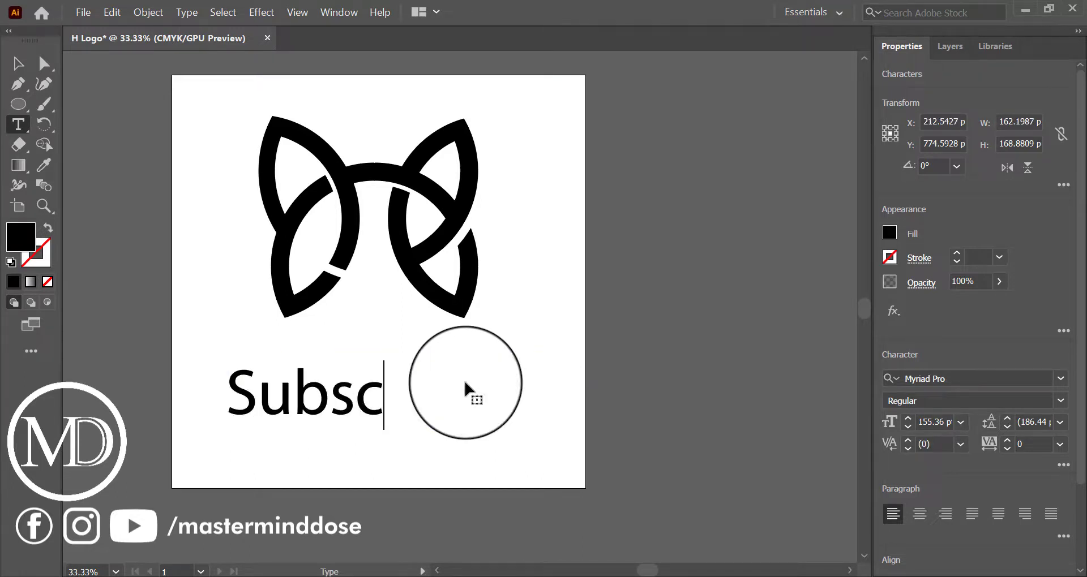
{"action": "key", "text": "BackSpace"}
{"action": "type", "text": "cribe"}
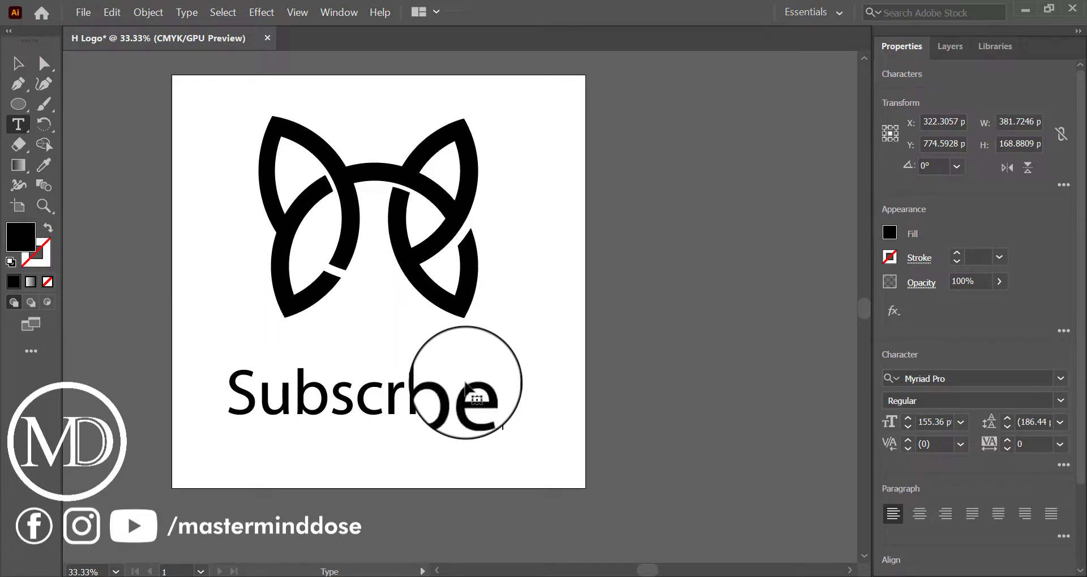
{"action": "type", "text": " Mind Dose"}
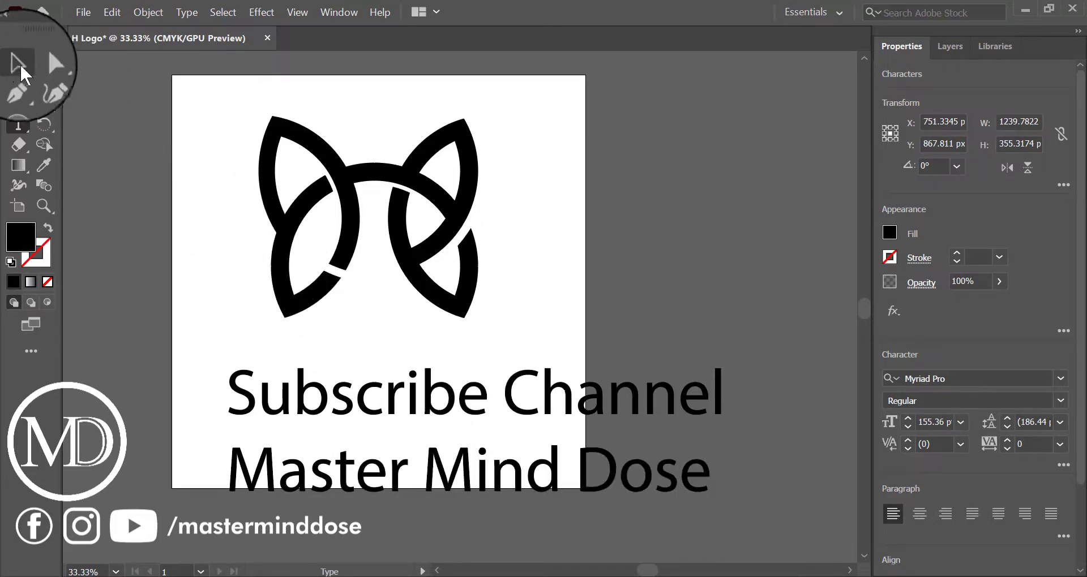
Shrink the caption text to 54 pt and drag a duplicate below it.
{"action": "left_click", "coordinate": [18, 63]}
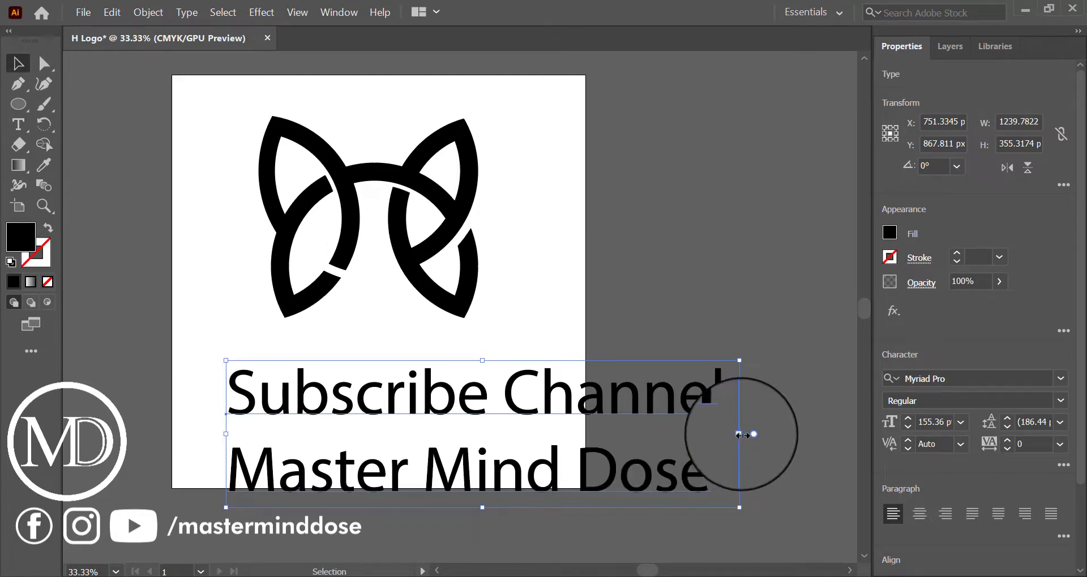
{"action": "mouse_move", "coordinate": [739, 434]}
{"action": "left_mouse_down"}
{"action": "mouse_move", "coordinate": [589, 434]}
{"action": "mouse_move", "coordinate": [431, 366]}
{"action": "left_mouse_up"}
{"action": "left_click_drag", "start_coordinate": [435, 420], "coordinate": [435, 462]}
Change the duplicate to 'H Design', position it, and select the three-line caption.
{"action": "double_click", "coordinate": [434, 463]}
{"action": "key", "text": "ctrl+a"}
{"action": "type", "text": "H"}
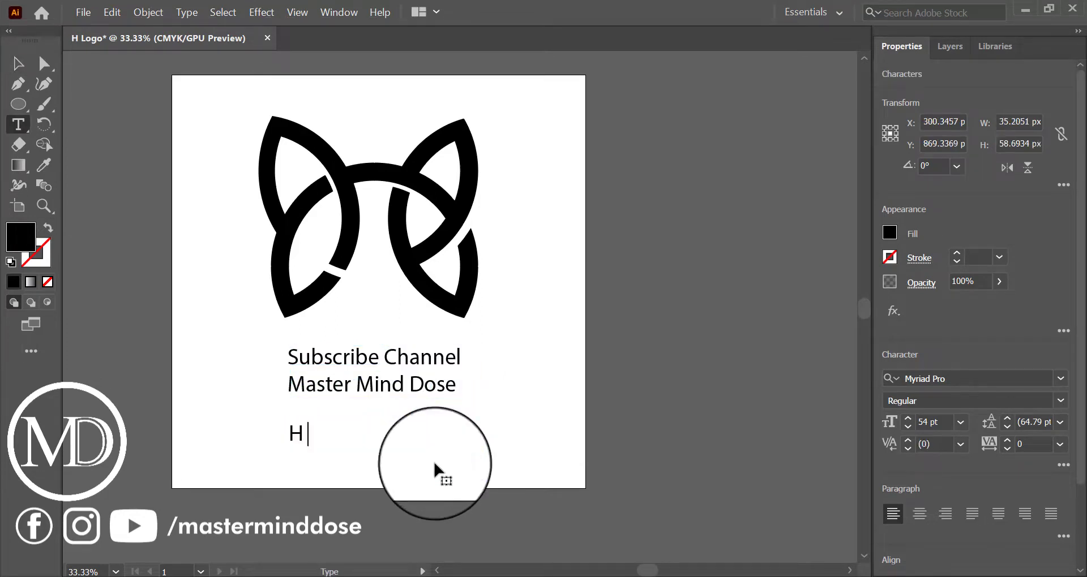
{"action": "type", "text": " Design"}
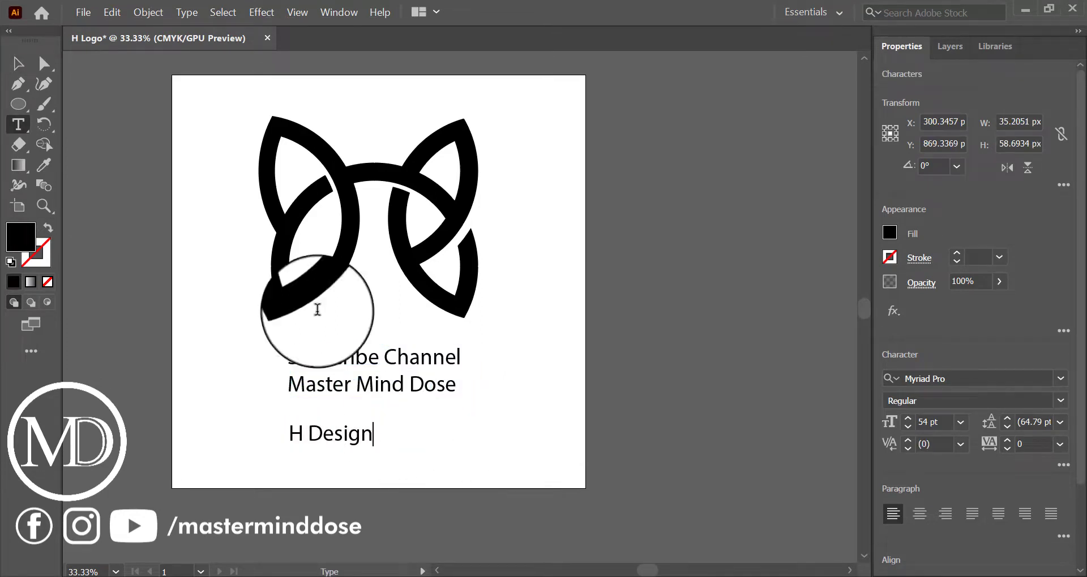
{"action": "left_click", "coordinate": [8, 66]}
{"action": "left_click_drag", "start_coordinate": [340, 436], "coordinate": [388, 407]}
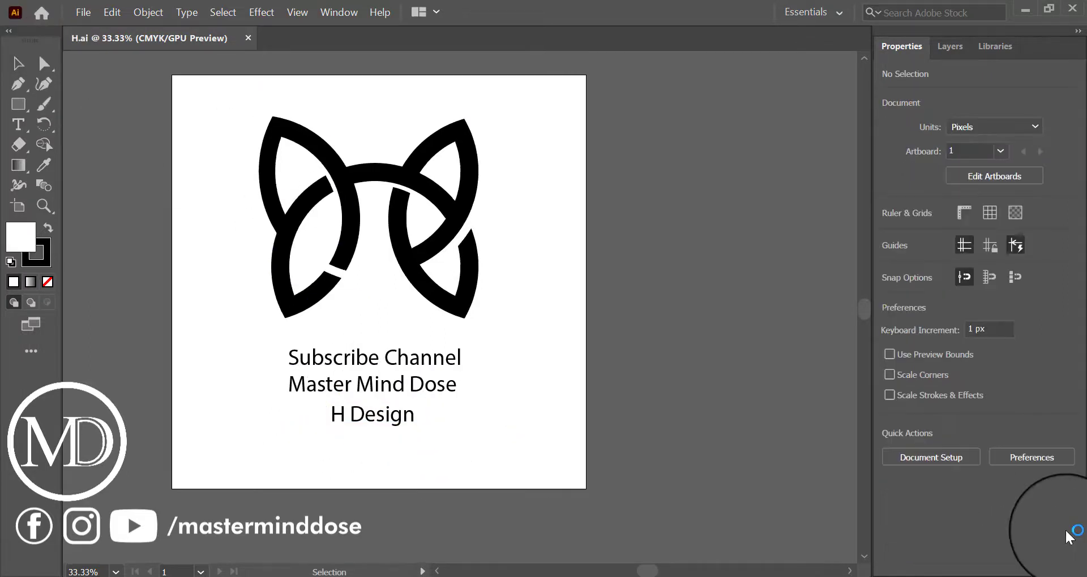
{"action": "left_click_drag", "start_coordinate": [245, 368], "coordinate": [564, 485]}
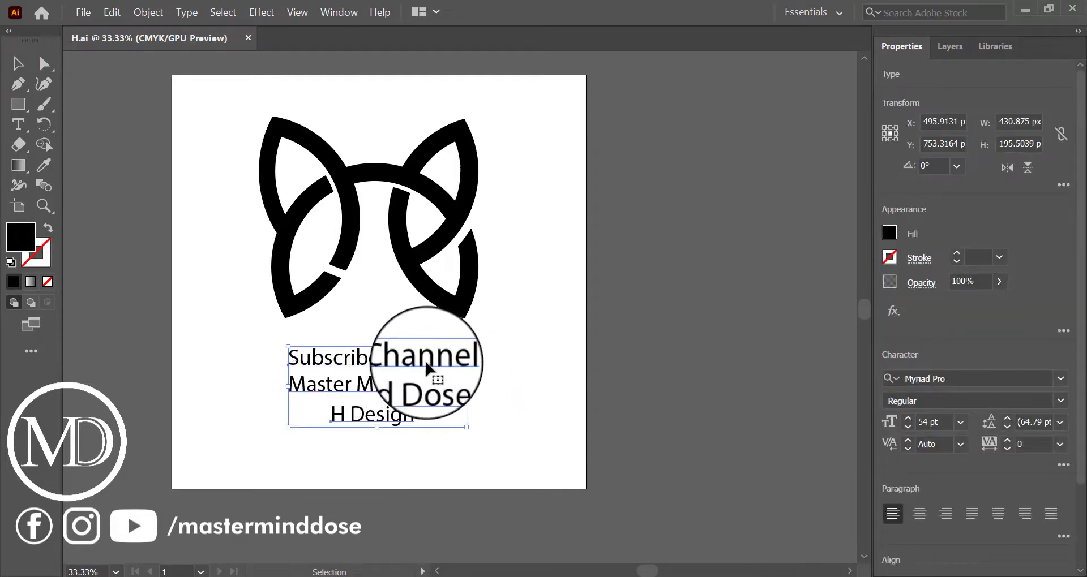
Move the caption right of the artboard and enlarge the knot logo to about 675 × 621.64 px.
{"action": "left_click_drag", "start_coordinate": [447, 374], "coordinate": [751, 289]}
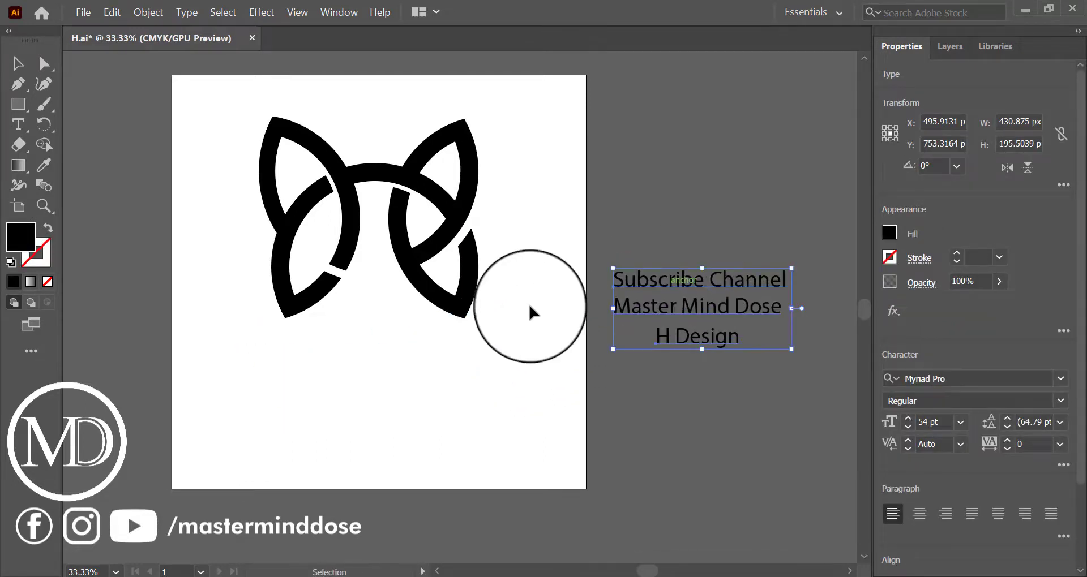
{"action": "left_click", "coordinate": [518, 305]}
{"action": "left_click_drag", "start_coordinate": [213, 128], "coordinate": [433, 283]}
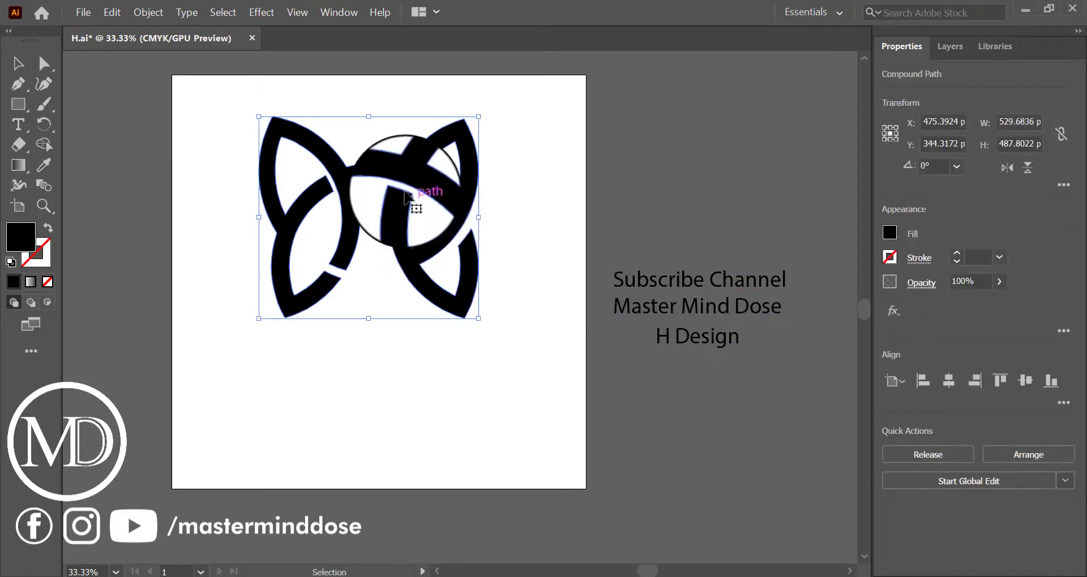
{"action": "left_click_drag", "start_coordinate": [409, 211], "coordinate": [410, 286]}
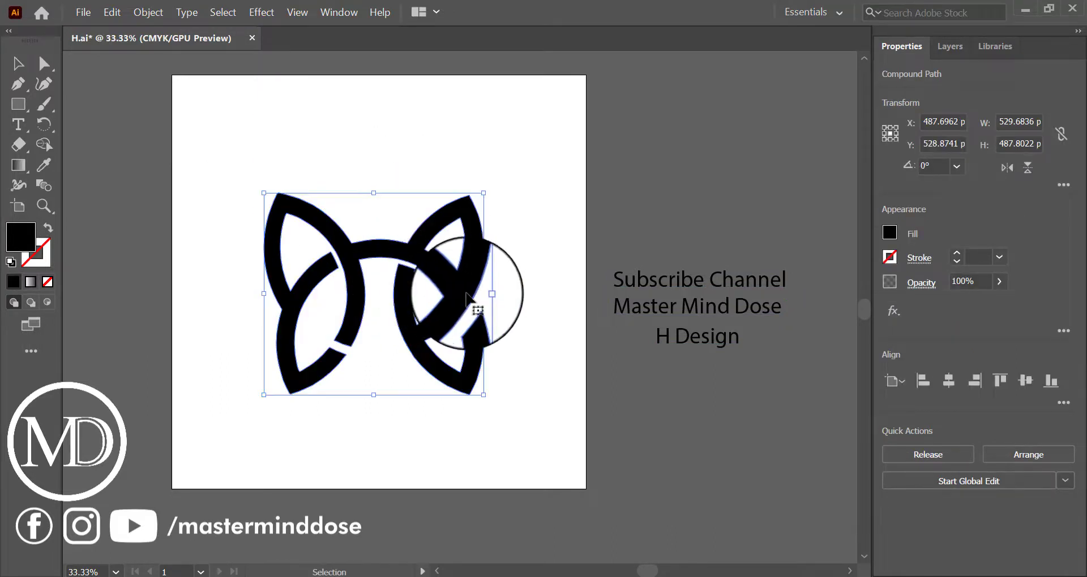
{"action": "left_click_drag", "start_coordinate": [485, 295], "coordinate": [513, 295]}
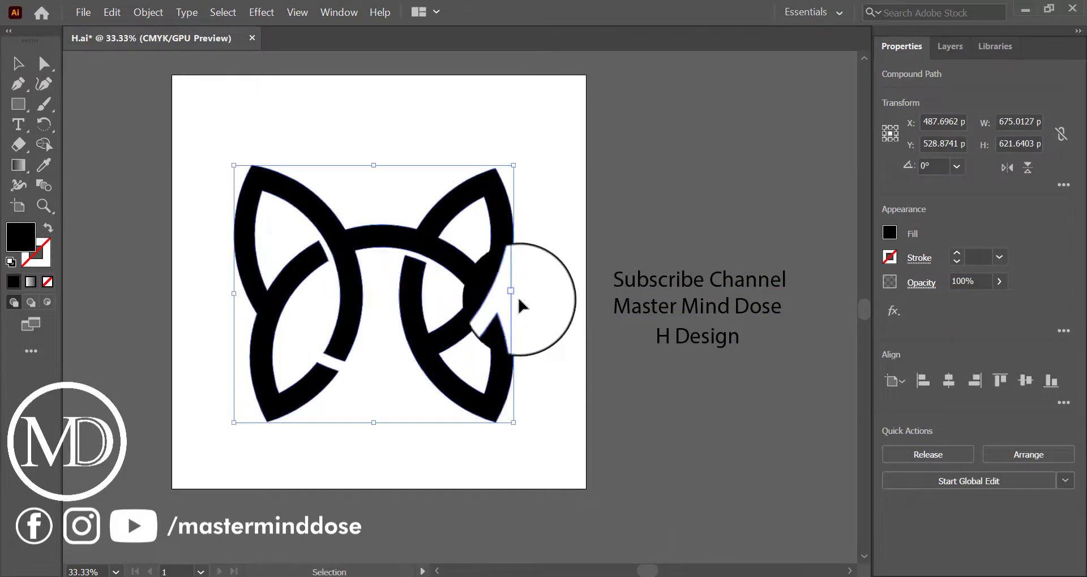
{"action": "left_click", "coordinate": [539, 287]}
Give the knot logo a radial white-to-black gradient fill from the Gradient panel.
{"action": "left_click", "coordinate": [339, 11]}
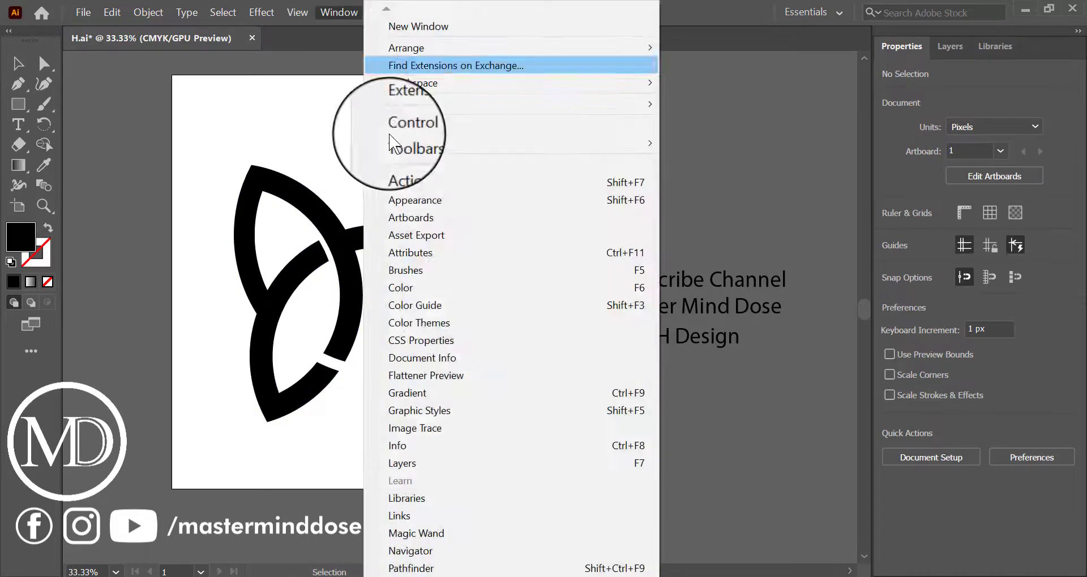
{"action": "left_click", "coordinate": [475, 396]}
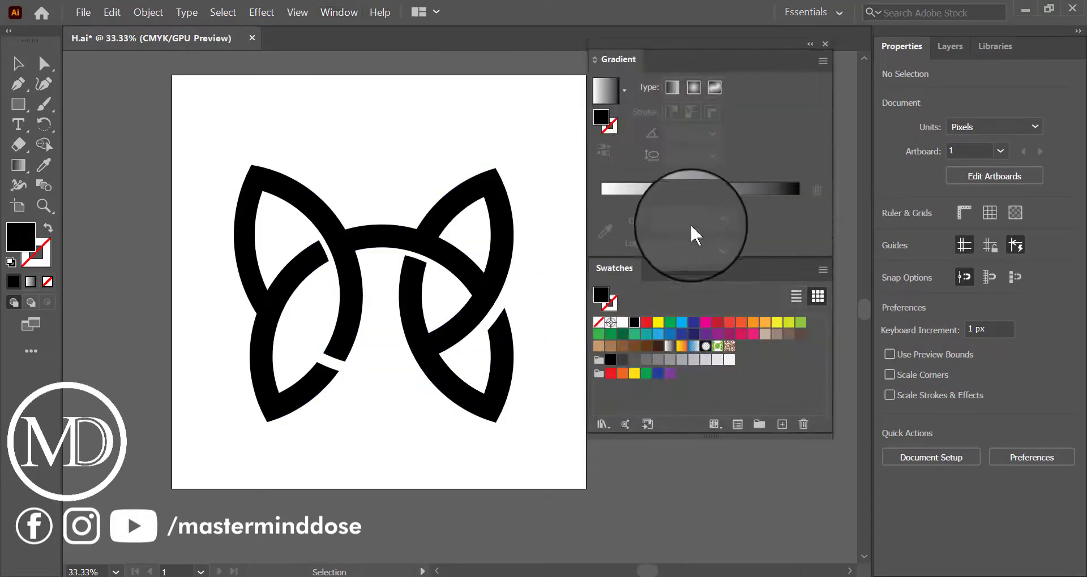
{"action": "left_click", "coordinate": [671, 86]}
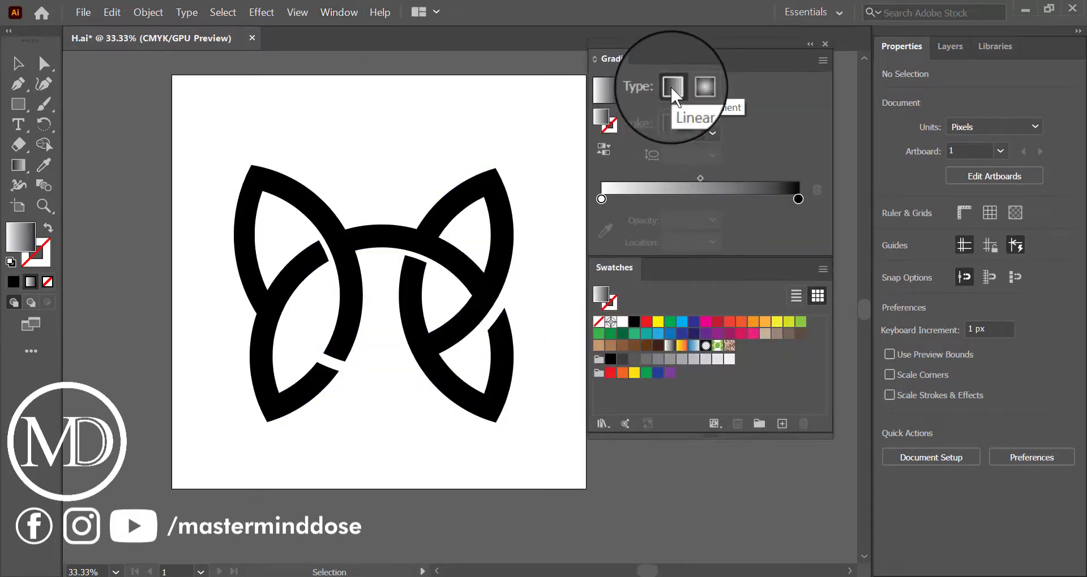
{"action": "left_click", "coordinate": [287, 181]}
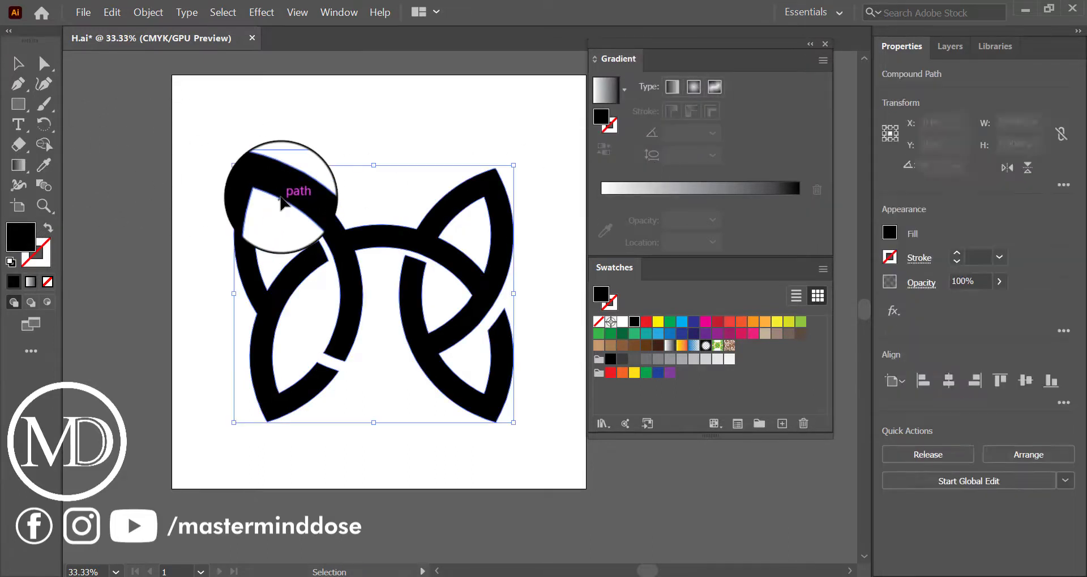
{"action": "left_click", "coordinate": [673, 88]}
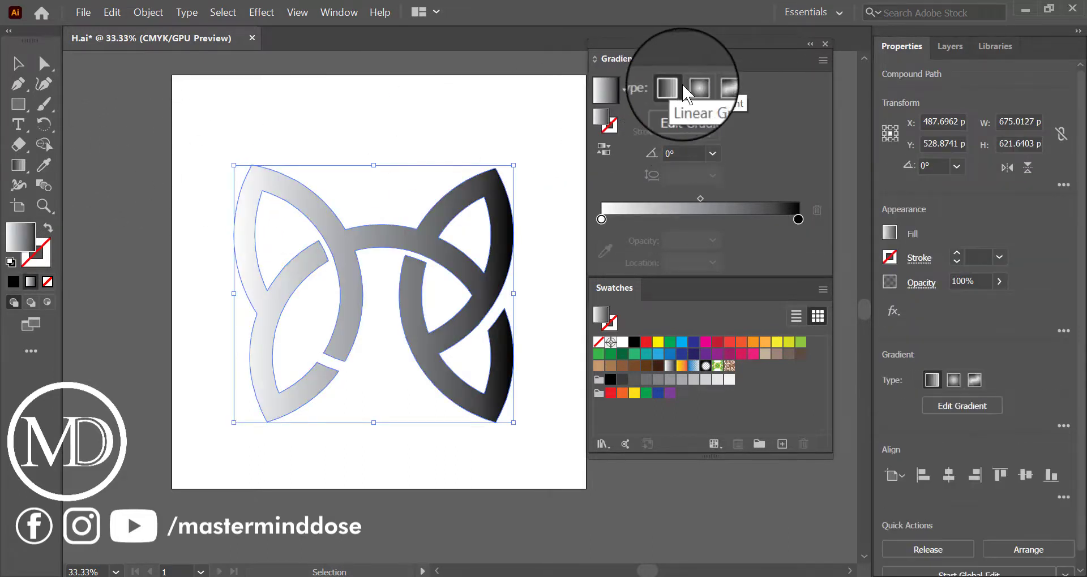
{"action": "left_click", "coordinate": [693, 87]}
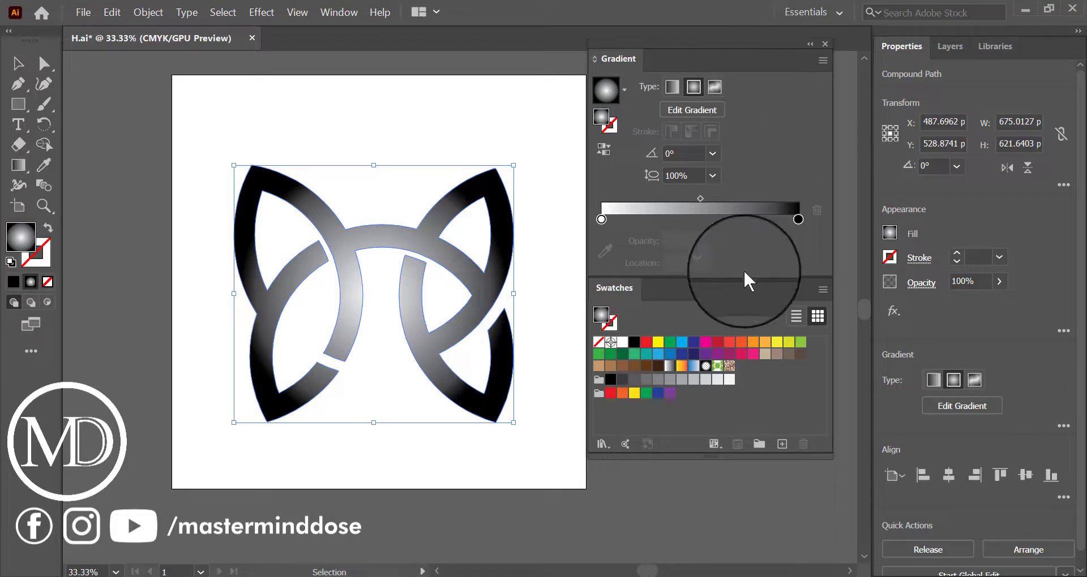
Make the gradient red at centre fading to blue at the tips, midpoint about 87%.
{"action": "mouse_move", "coordinate": [693, 342]}
{"action": "left_mouse_down"}
{"action": "mouse_move", "coordinate": [655, 265]}
{"action": "mouse_move", "coordinate": [601, 219]}
{"action": "left_mouse_up"}
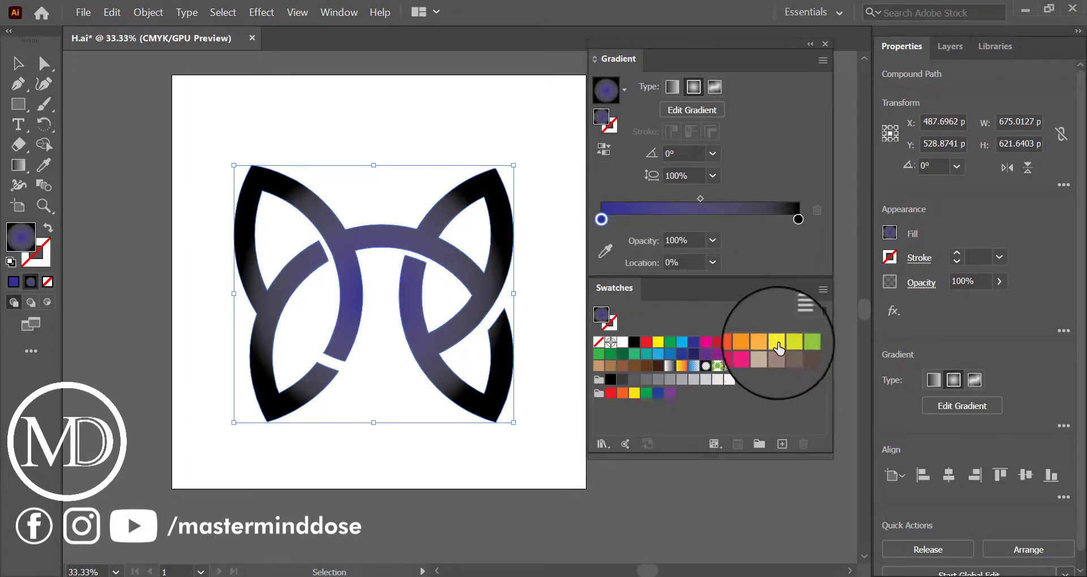
{"action": "mouse_move", "coordinate": [777, 342]}
{"action": "left_mouse_down"}
{"action": "mouse_move", "coordinate": [802, 218]}
{"action": "mouse_move", "coordinate": [804, 250]}
{"action": "left_mouse_up"}
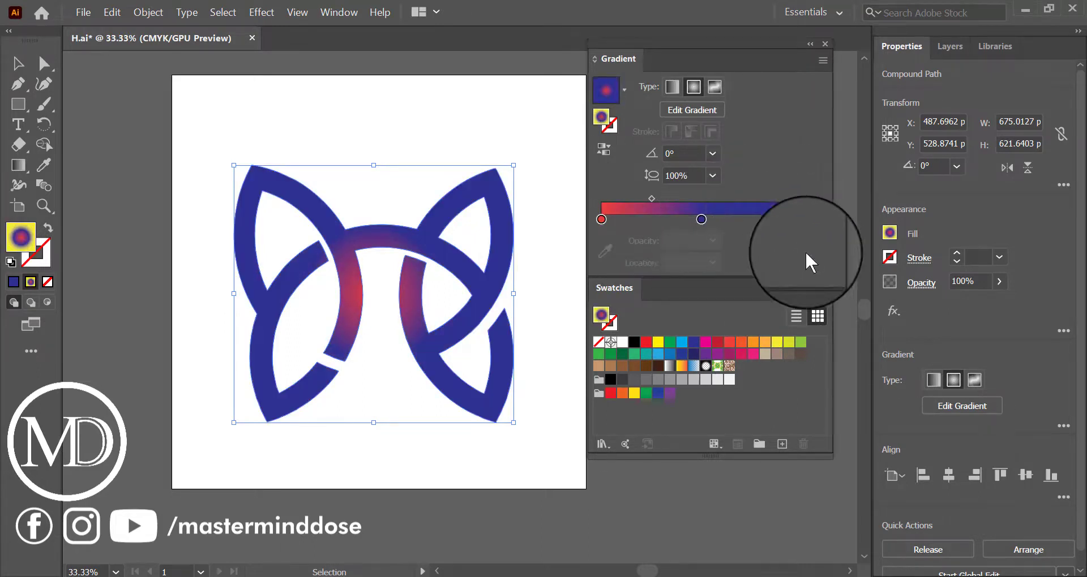
{"action": "left_click_drag", "start_coordinate": [700, 220], "coordinate": [798, 219]}
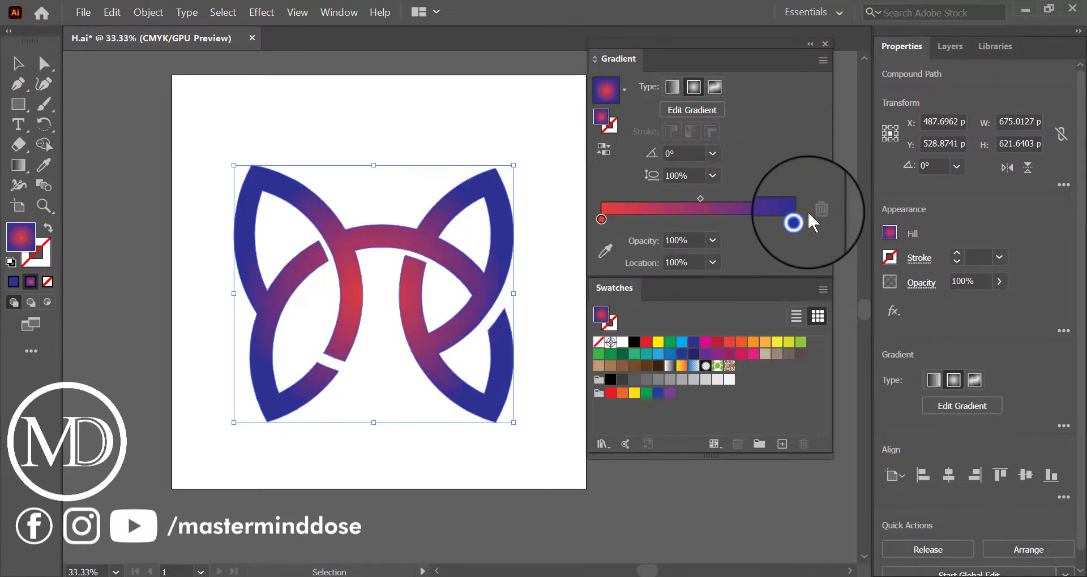
{"action": "left_click_drag", "start_coordinate": [698, 199], "coordinate": [755, 199]}
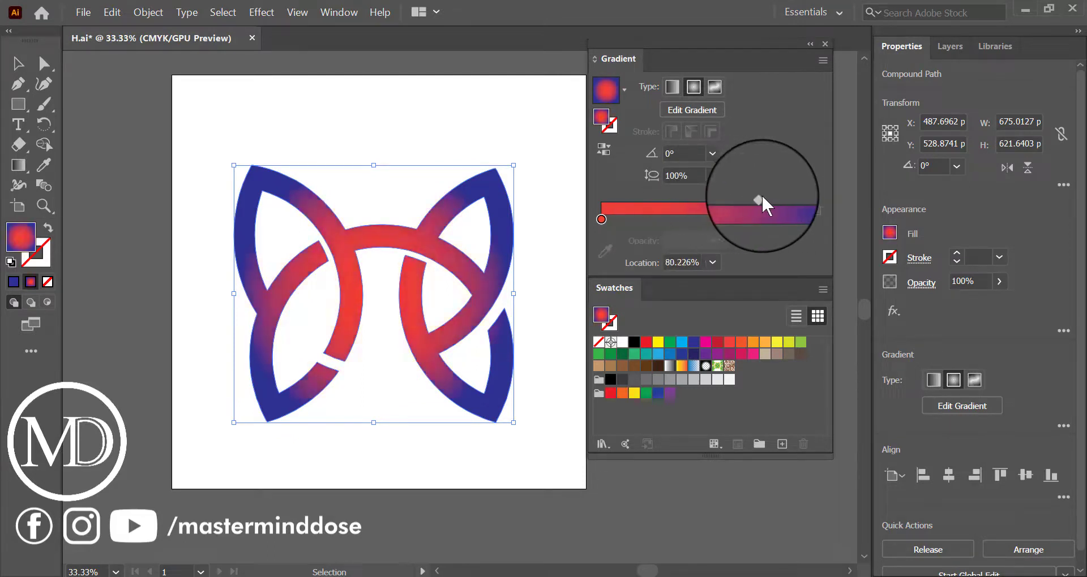
{"action": "left_click_drag", "start_coordinate": [761, 196], "coordinate": [781, 197]}
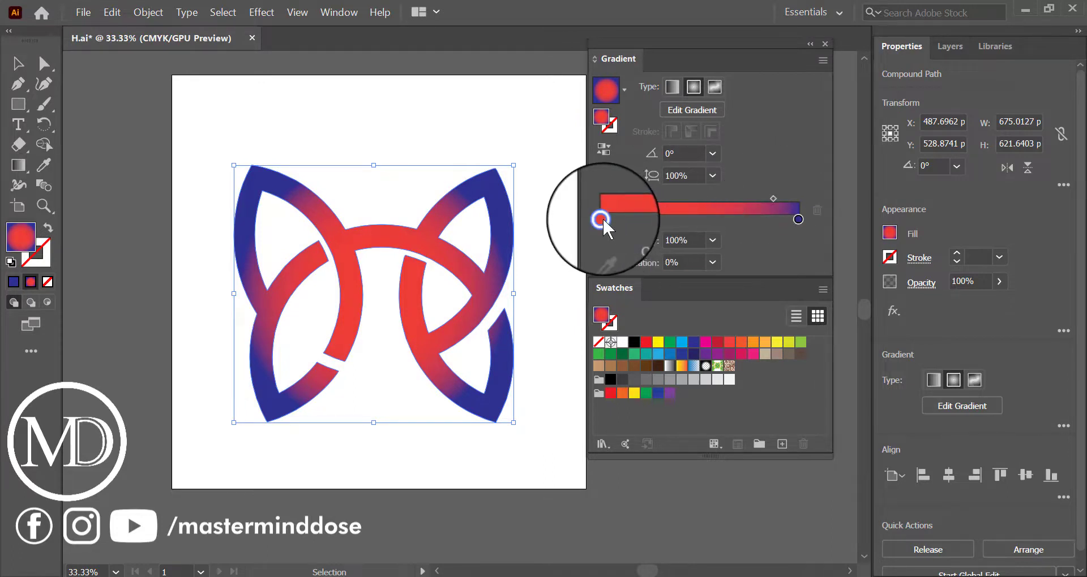
{"action": "left_click_drag", "start_coordinate": [601, 219], "coordinate": [683, 222]}
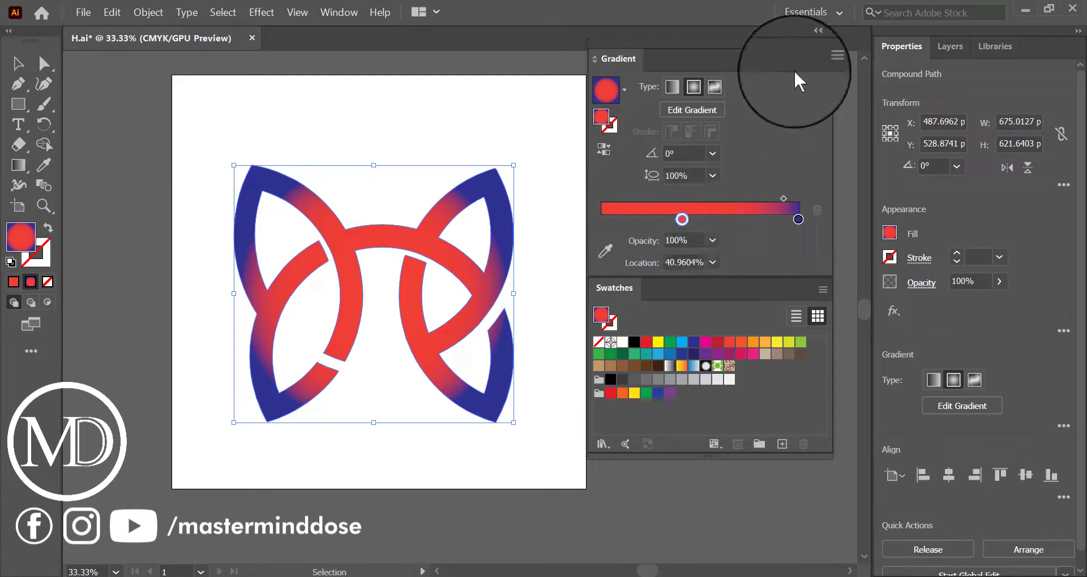
{"action": "left_click", "coordinate": [824, 44]}
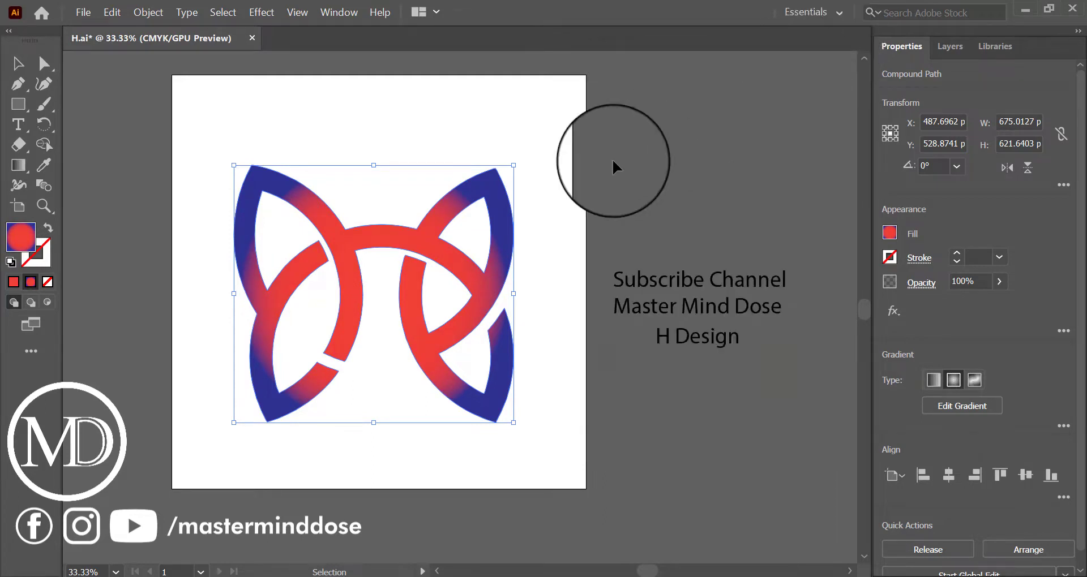
Resize the gradient logo proportionally to fill the upper part of the artboard.
{"action": "left_click", "coordinate": [558, 188]}
{"action": "left_click", "coordinate": [512, 297]}
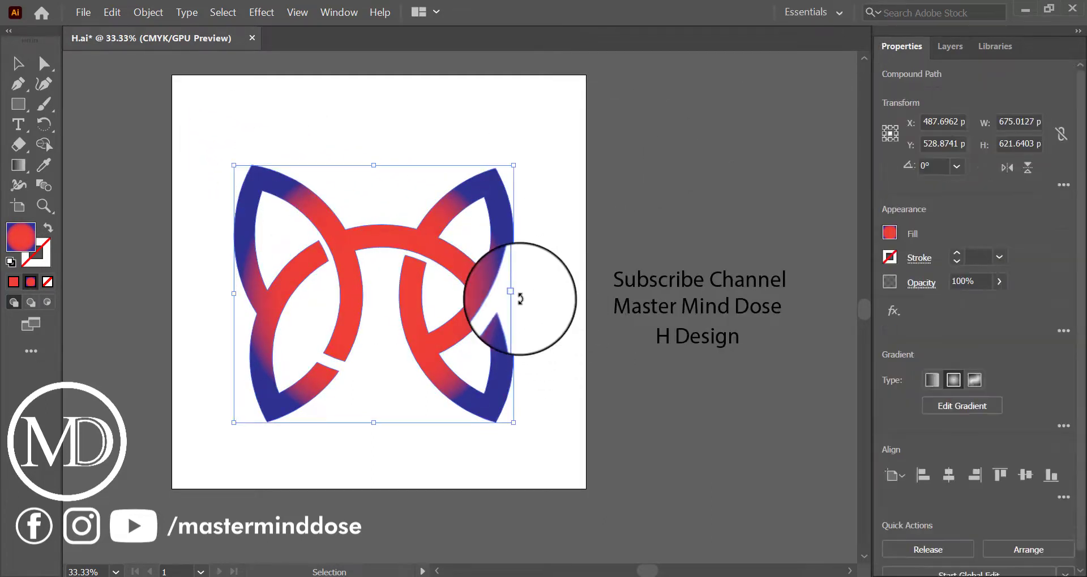
{"action": "mouse_move", "coordinate": [515, 294]}
{"action": "left_mouse_down"}
{"action": "mouse_move", "coordinate": [421, 277]}
{"action": "mouse_move", "coordinate": [412, 182]}
{"action": "left_mouse_up"}
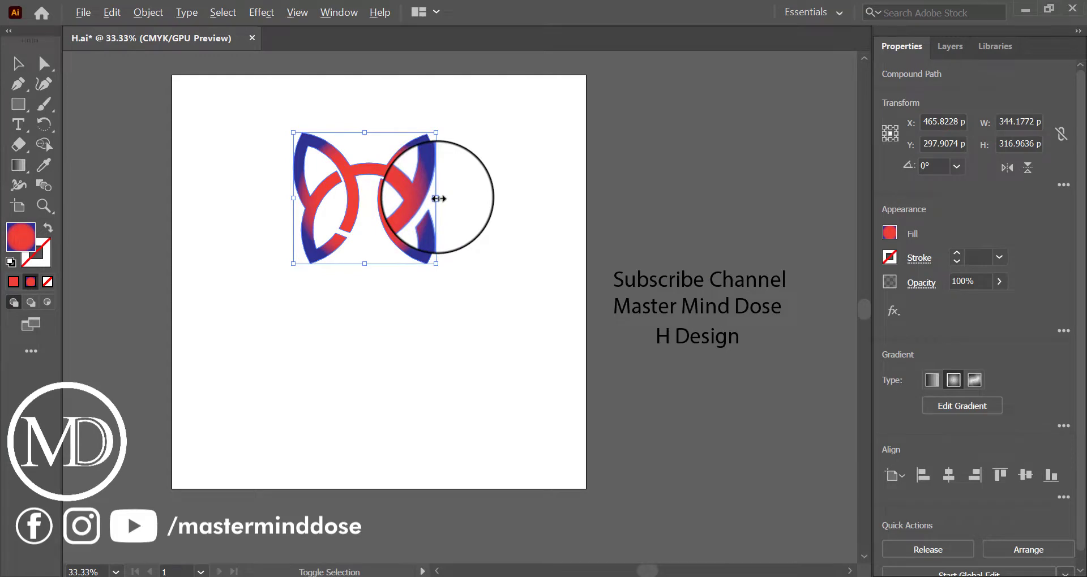
{"action": "mouse_move", "coordinate": [438, 198]}
{"action": "left_mouse_down"}
{"action": "mouse_move", "coordinate": [536, 208]}
{"action": "mouse_move", "coordinate": [794, 355]}
{"action": "left_mouse_up"}
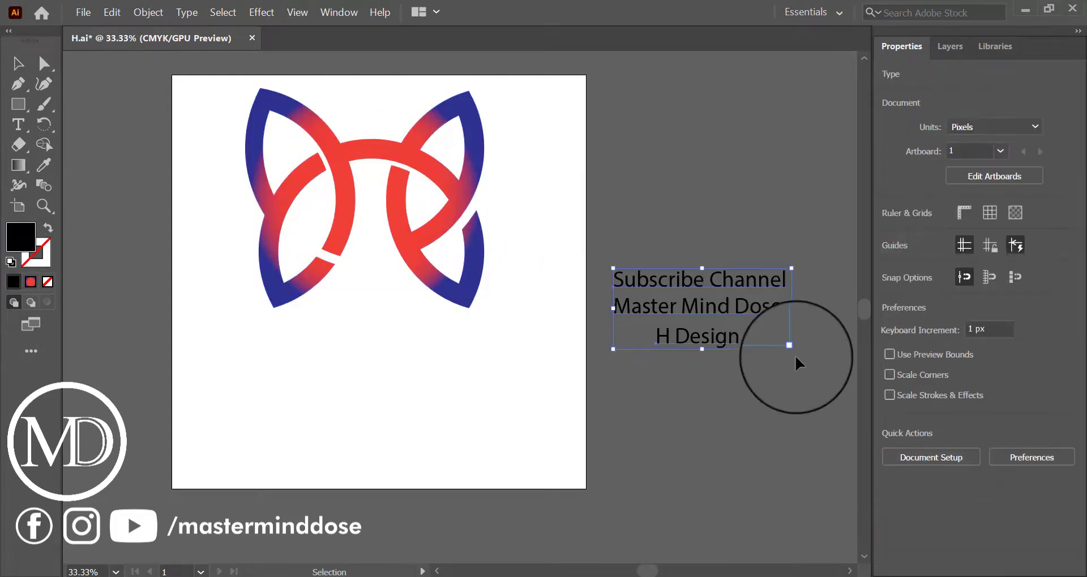
Place the caption under the logo and move the H Design line above the others.
{"action": "left_click_drag", "start_coordinate": [704, 337], "coordinate": [390, 357]}
{"action": "left_click", "coordinate": [530, 382]}
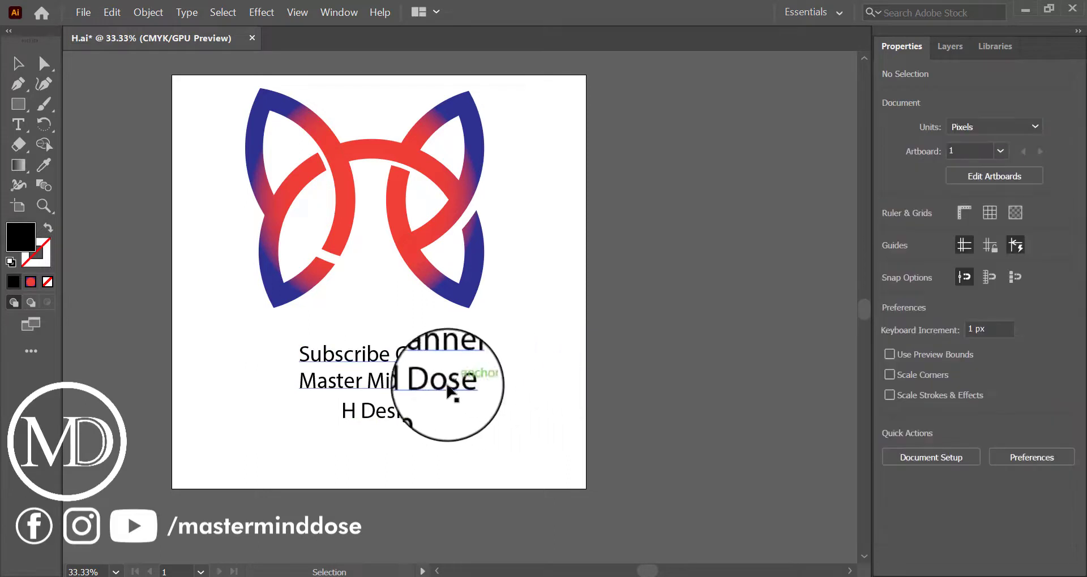
{"action": "left_click_drag", "start_coordinate": [404, 412], "coordinate": [395, 308]}
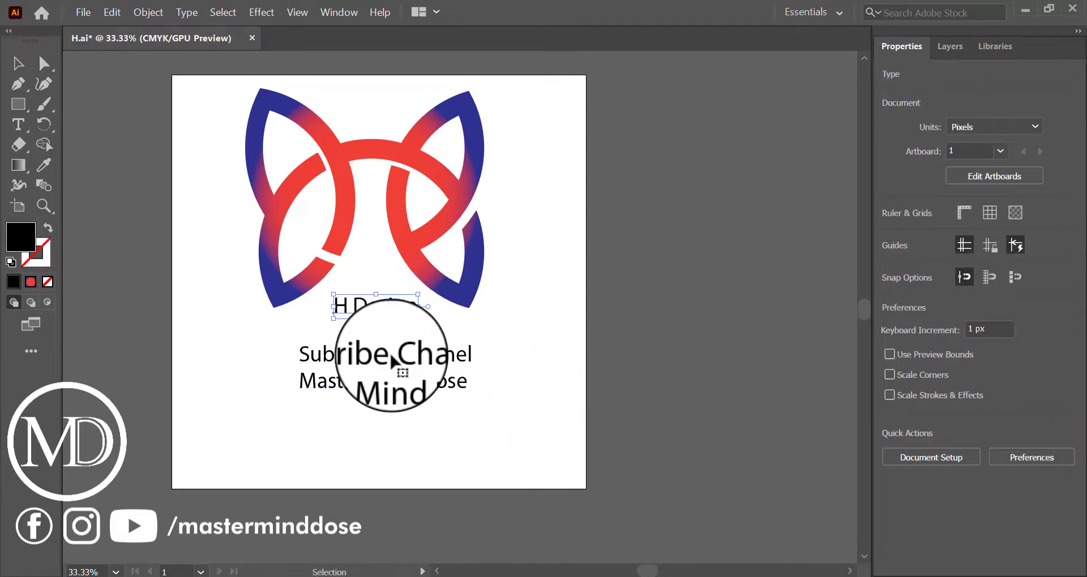